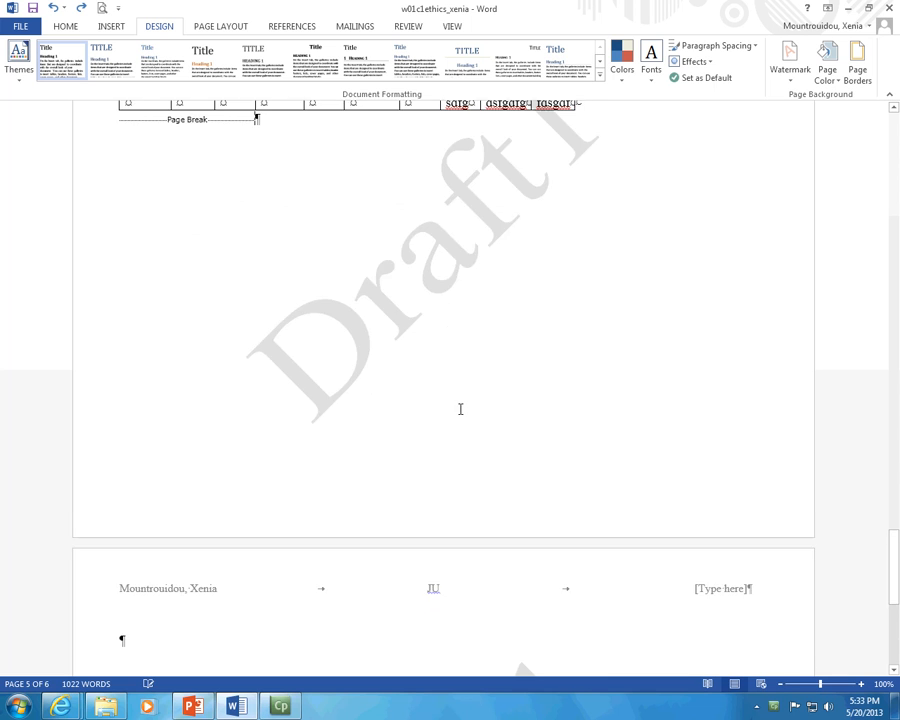
- Examine the page headers, footers, section break and page break around the landscape page with the table
scroll(462, 408, "up", 15)
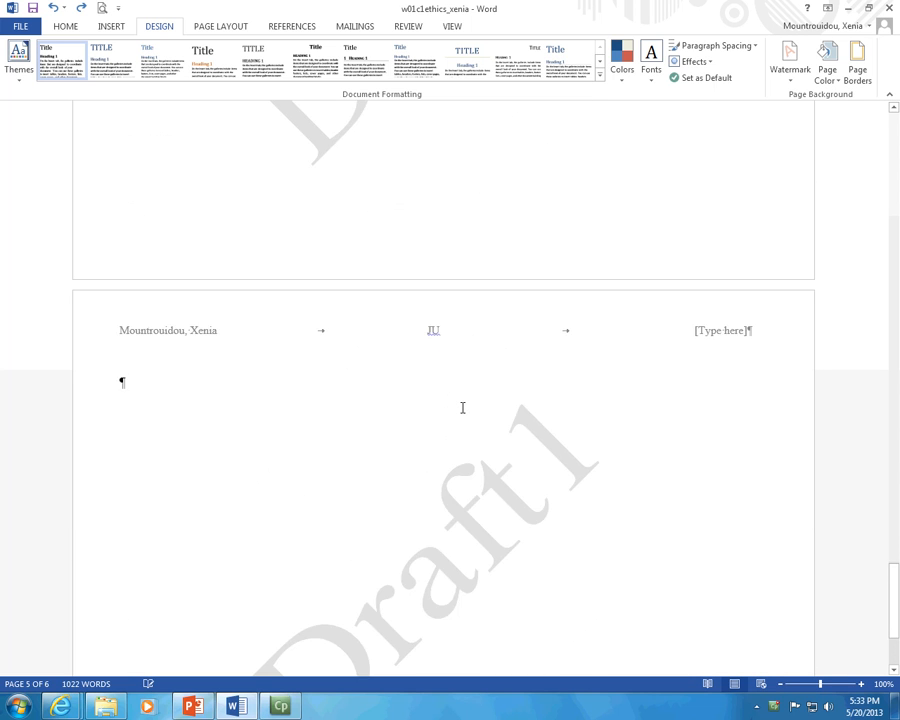
scroll(461, 411, "up", 9)
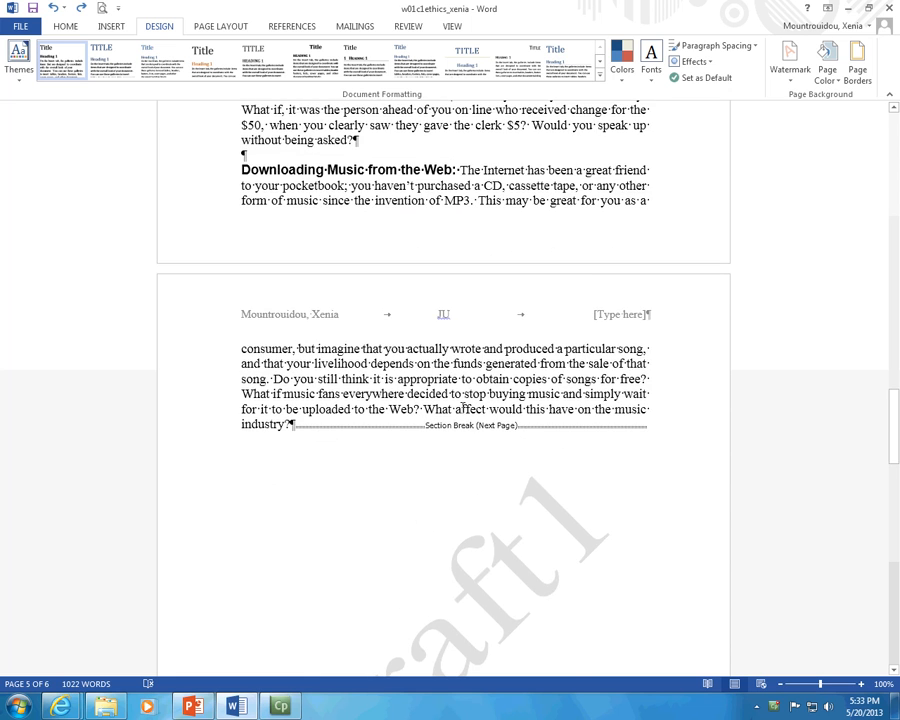
scroll(461, 411, "up", 1)
scroll(461, 411, "down", 6)
scroll(461, 411, "down", 12)
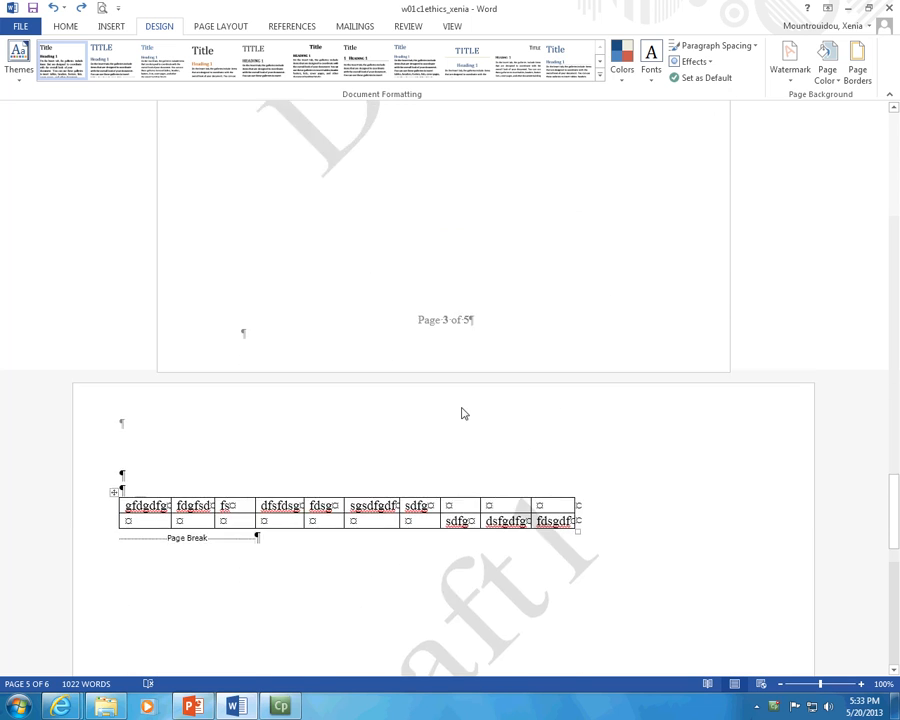
scroll(462, 407, "up", 12)
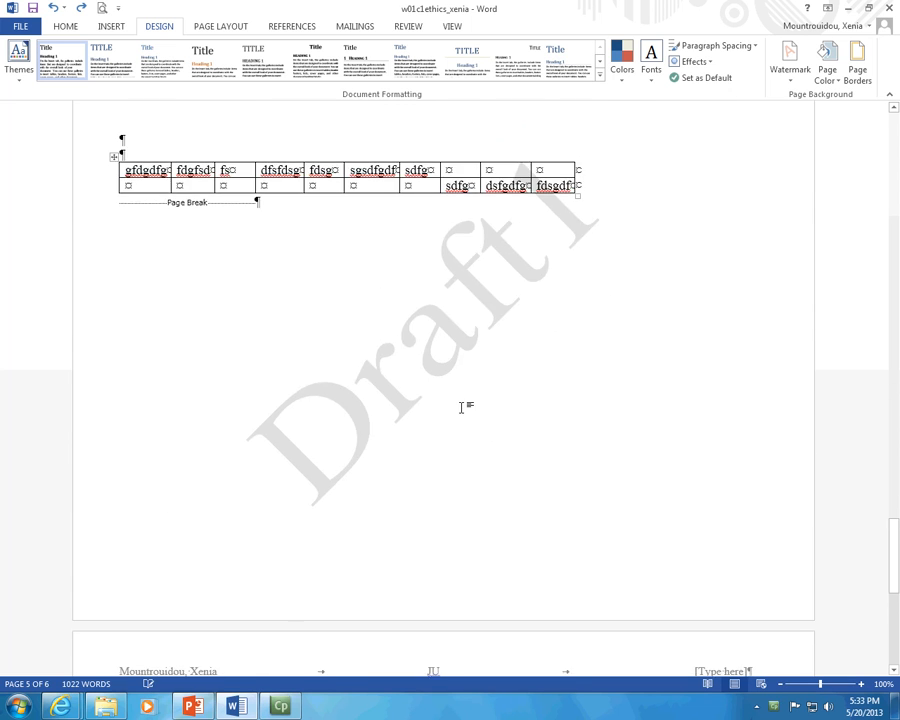
scroll(461, 411, "up", 3)
scroll(458, 410, "down", 7)
scroll(452, 427, "down", 6)
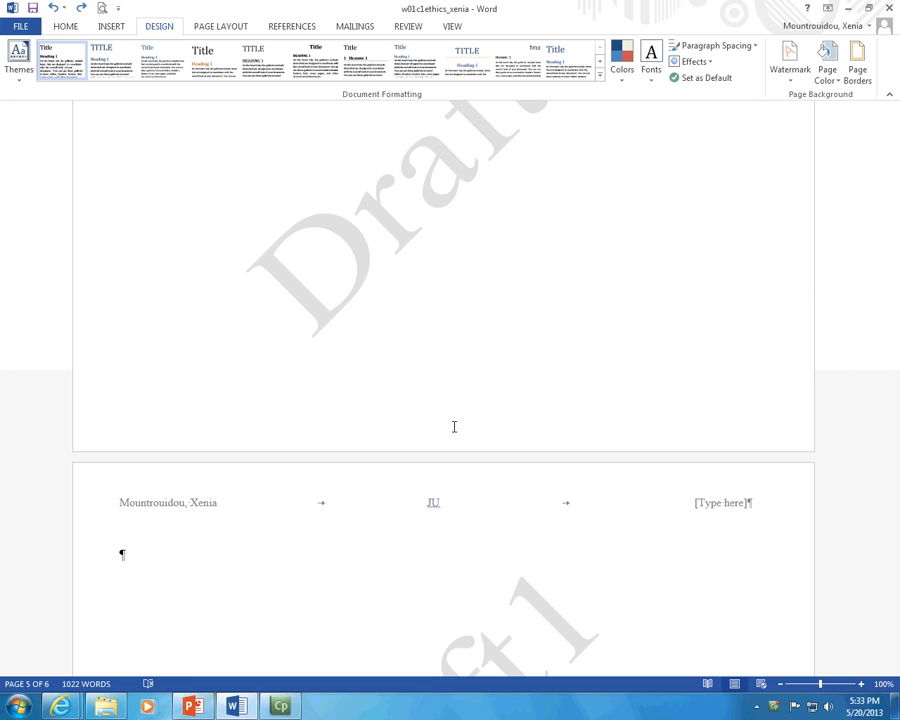
scroll(649, 580, "up", 5)
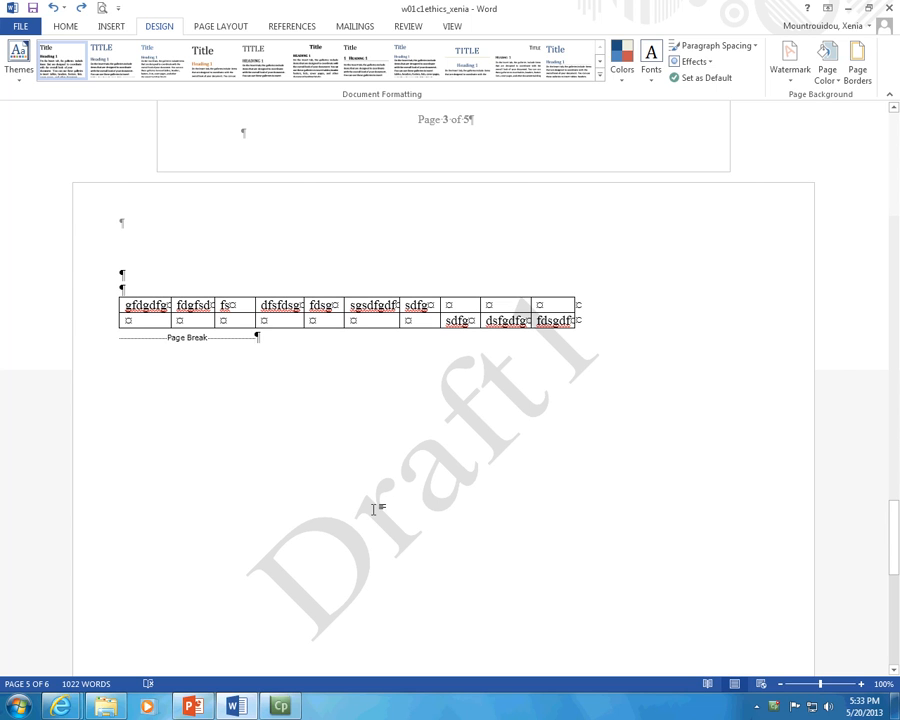
scroll(273, 506, "down", 2)
scroll(221, 430, "up", 3)
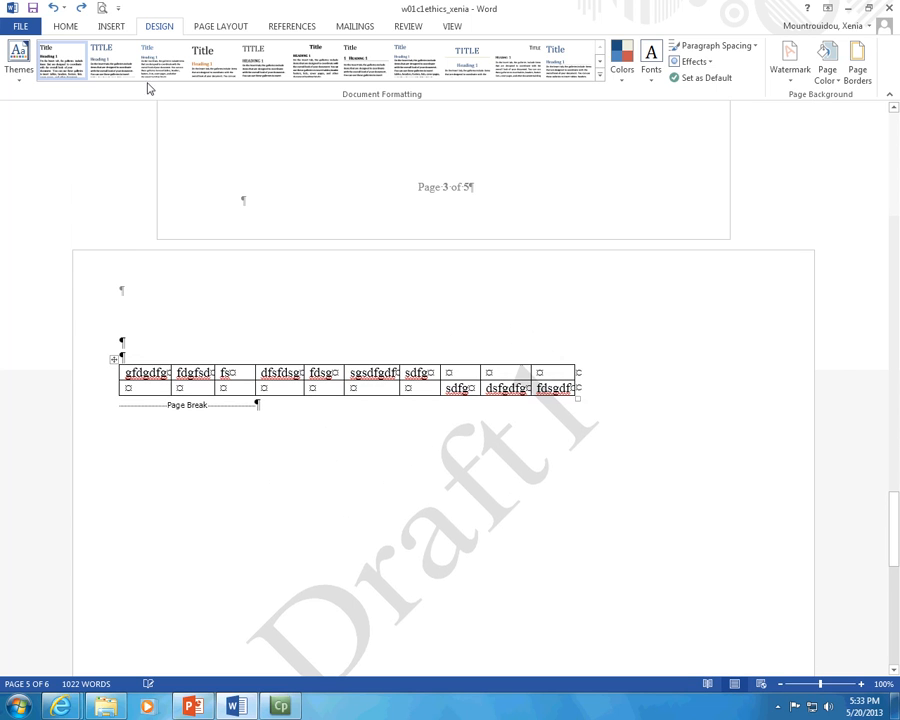
left_click(108, 26)
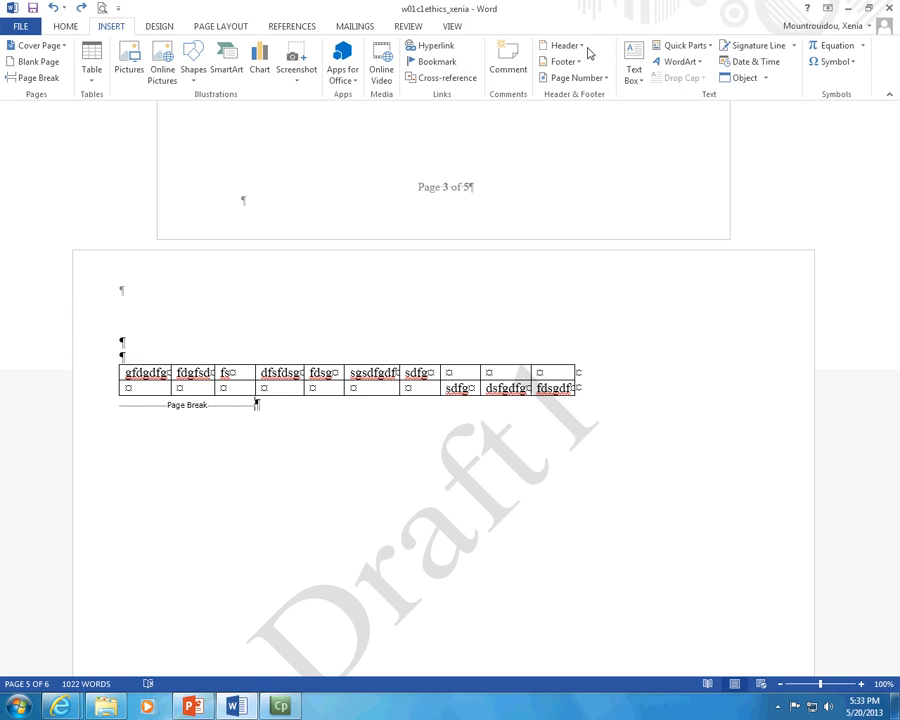
left_click(222, 27)
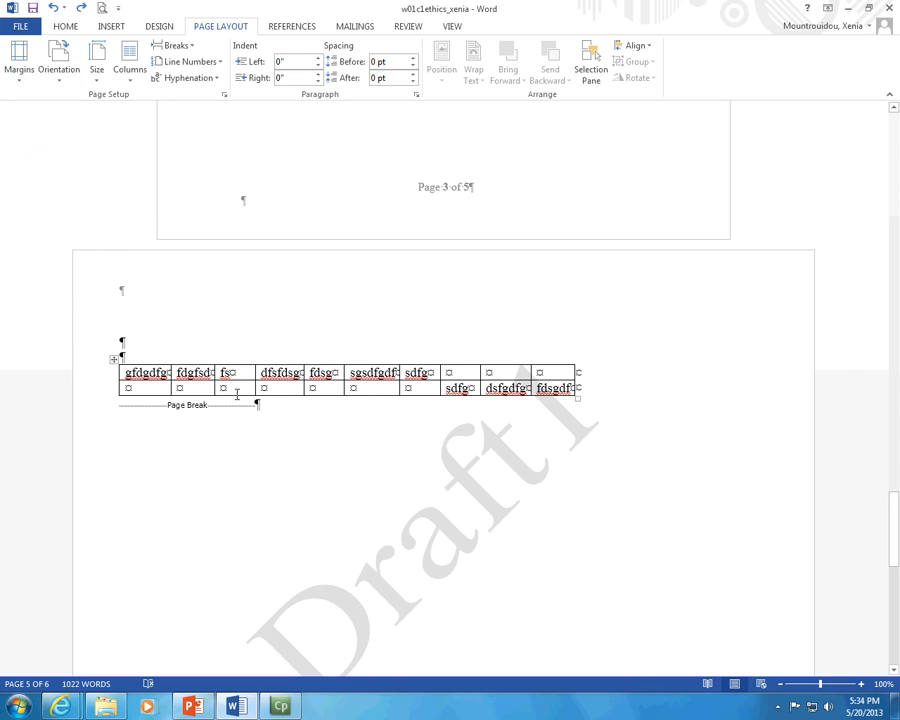
scroll(118, 352, "down", 2)
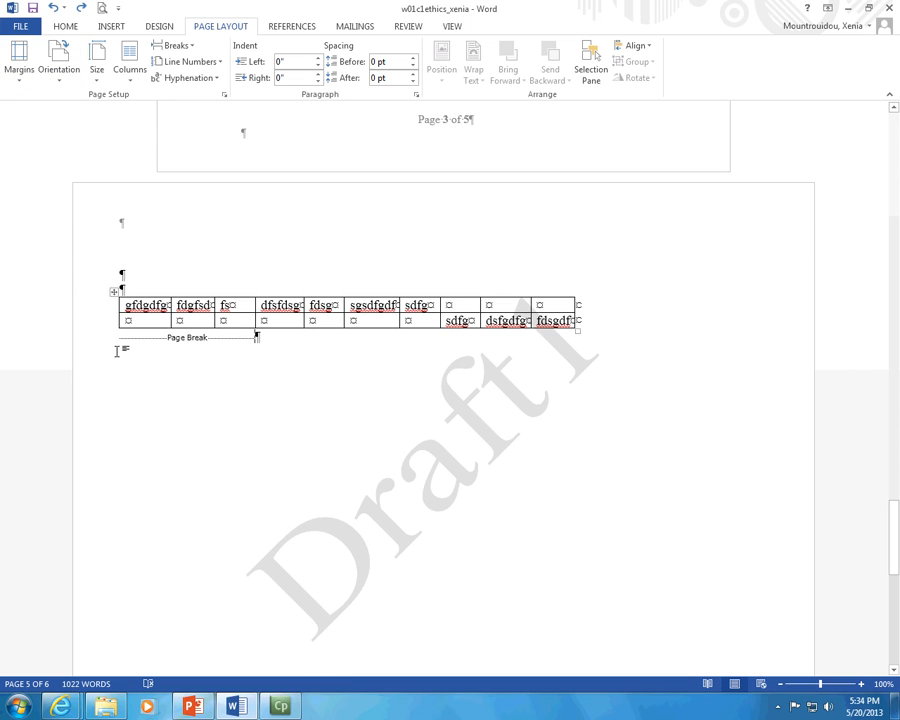
scroll(118, 352, "down", 2)
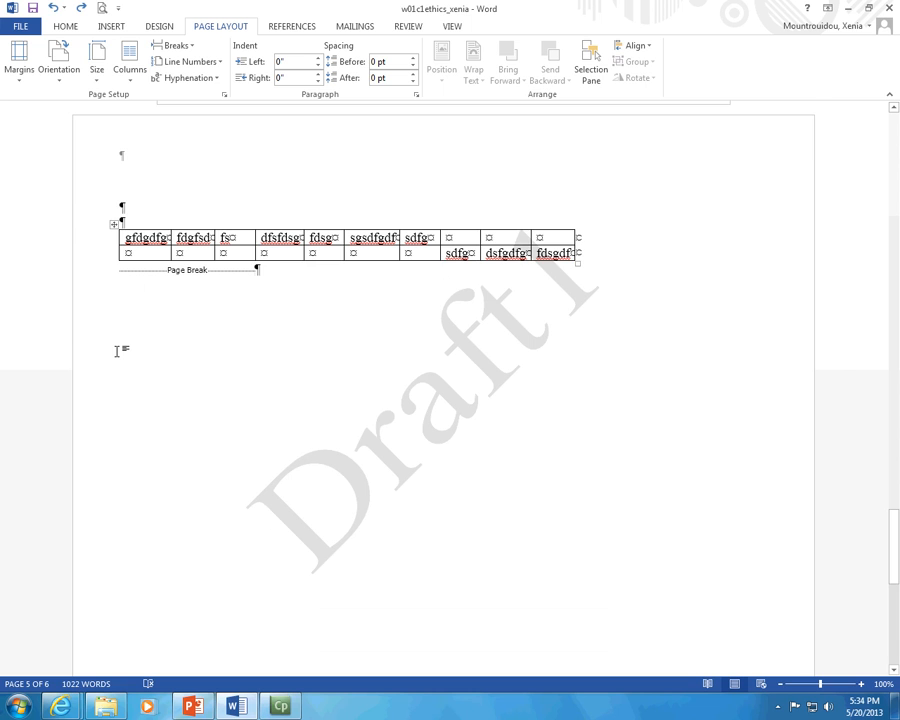
scroll(118, 352, "down", 4)
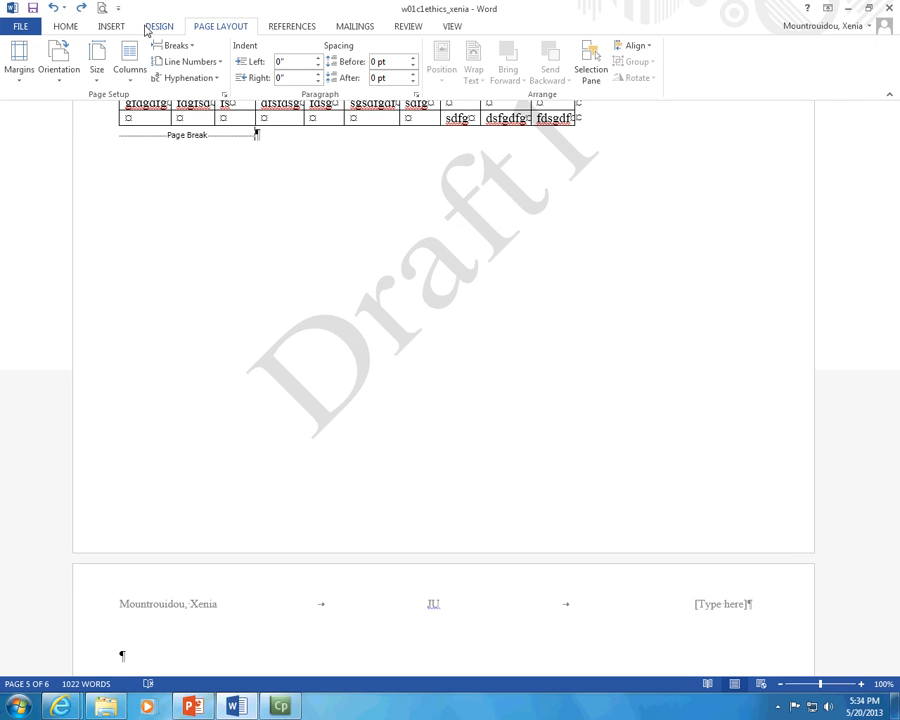
left_click(150, 28)
- Enter LALALA in the first page header of section 2, on the landscape page with the table
scroll(538, 344, "down", 6)
scroll(538, 344, "down", 7)
scroll(538, 344, "up", 20)
scroll(538, 350, "up", 20)
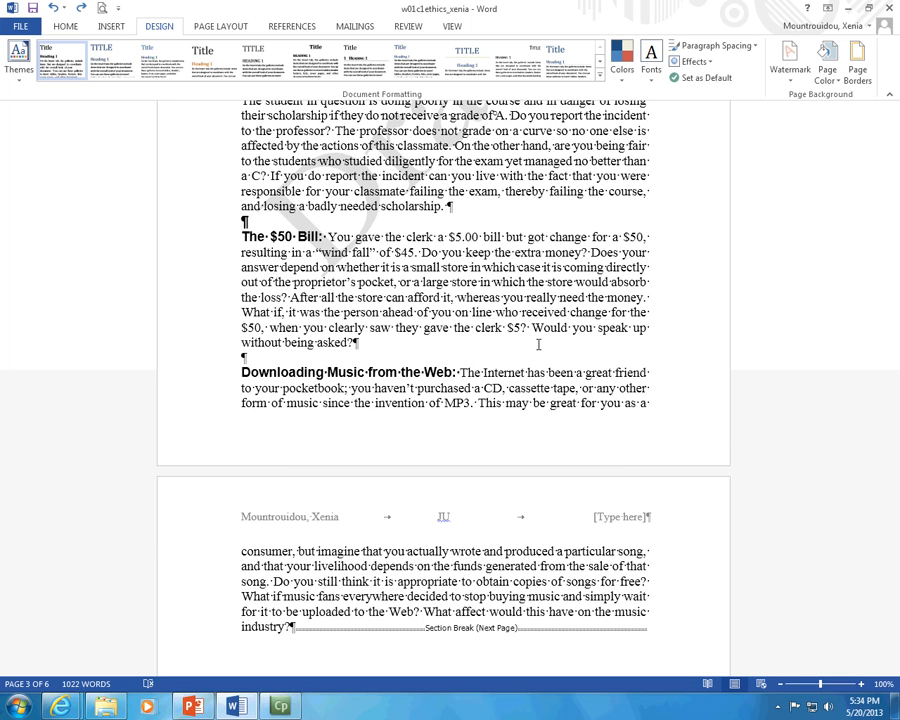
scroll(850, 450, "down", 12)
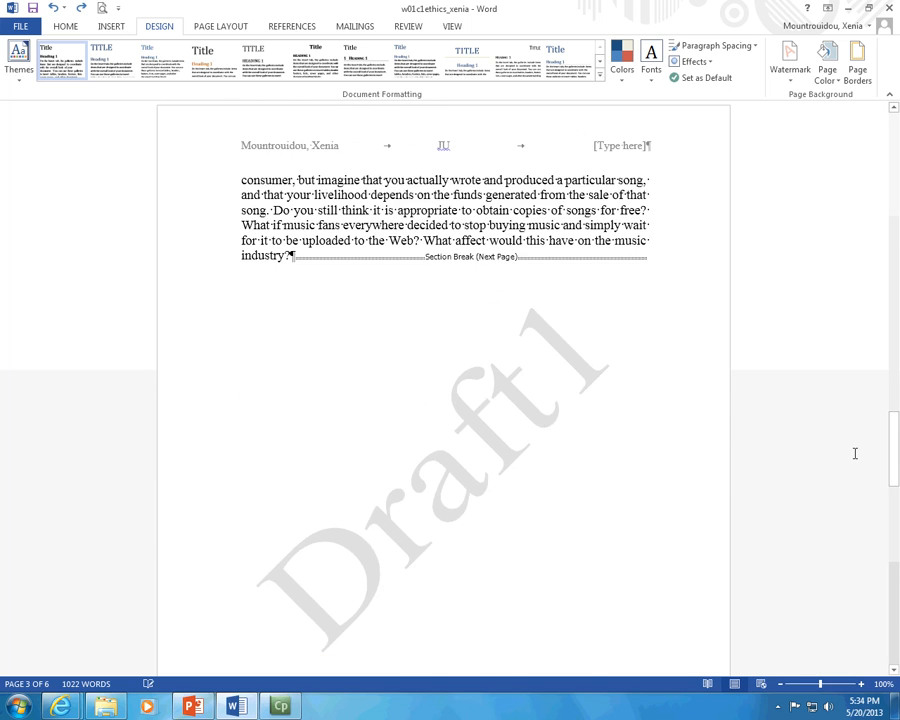
scroll(855, 453, "down", 4)
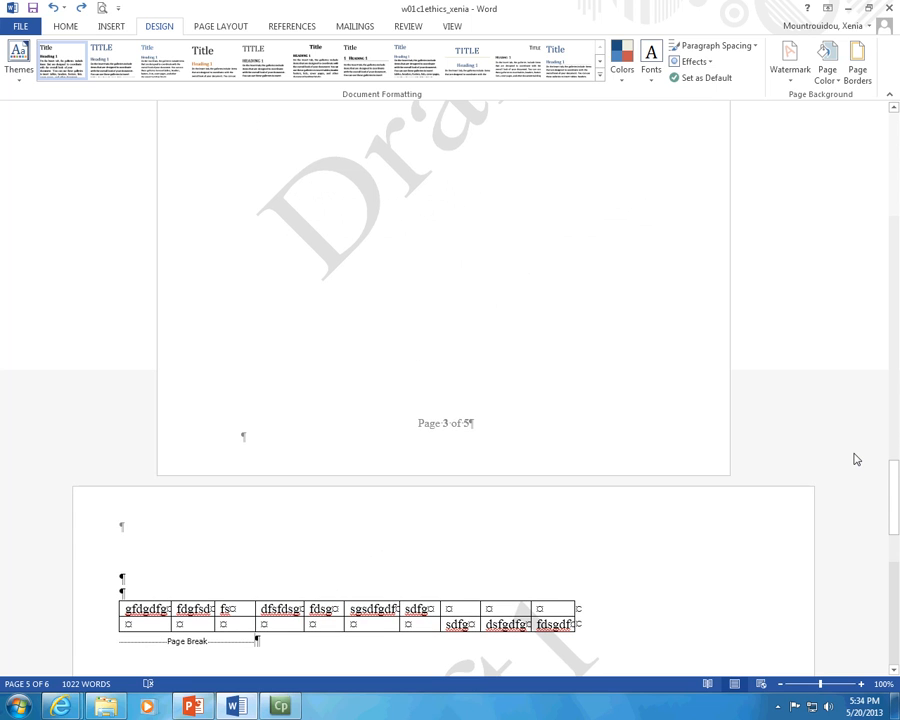
scroll(855, 459, "down", 1)
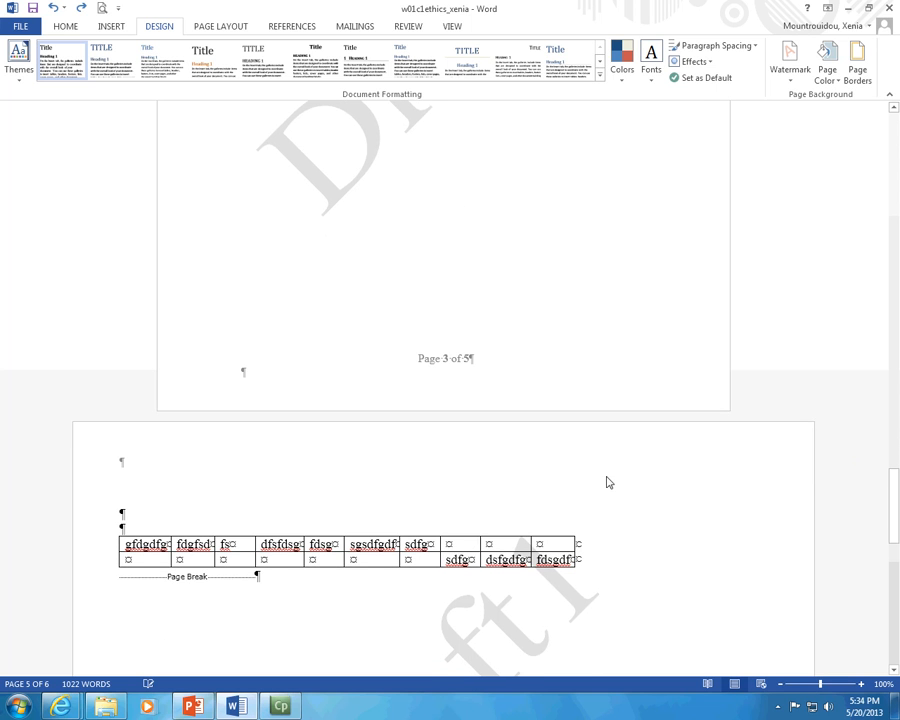
double_click(122, 463)
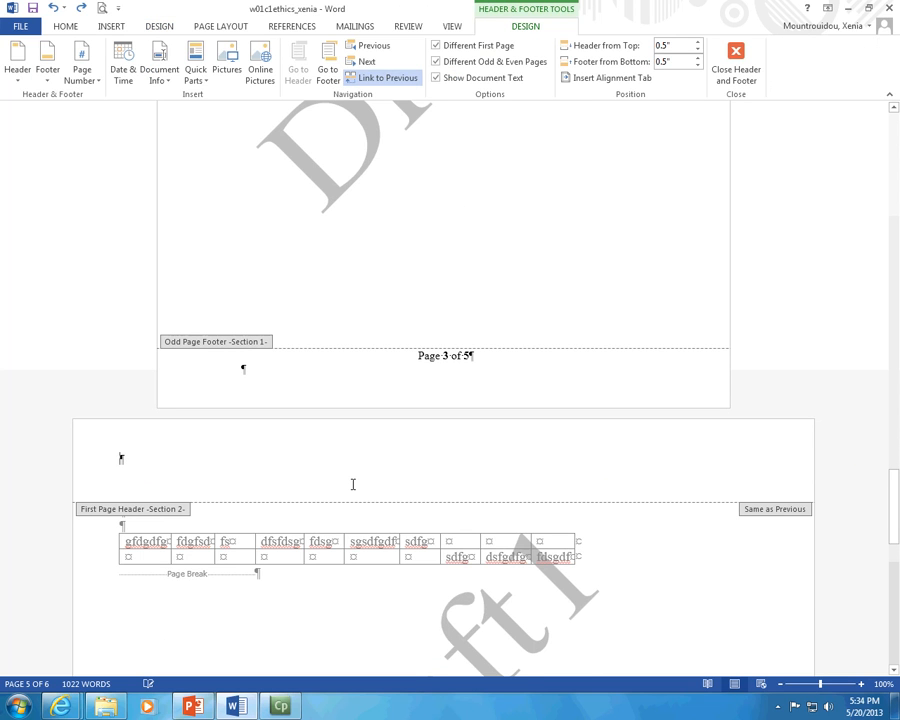
type("LALALA")
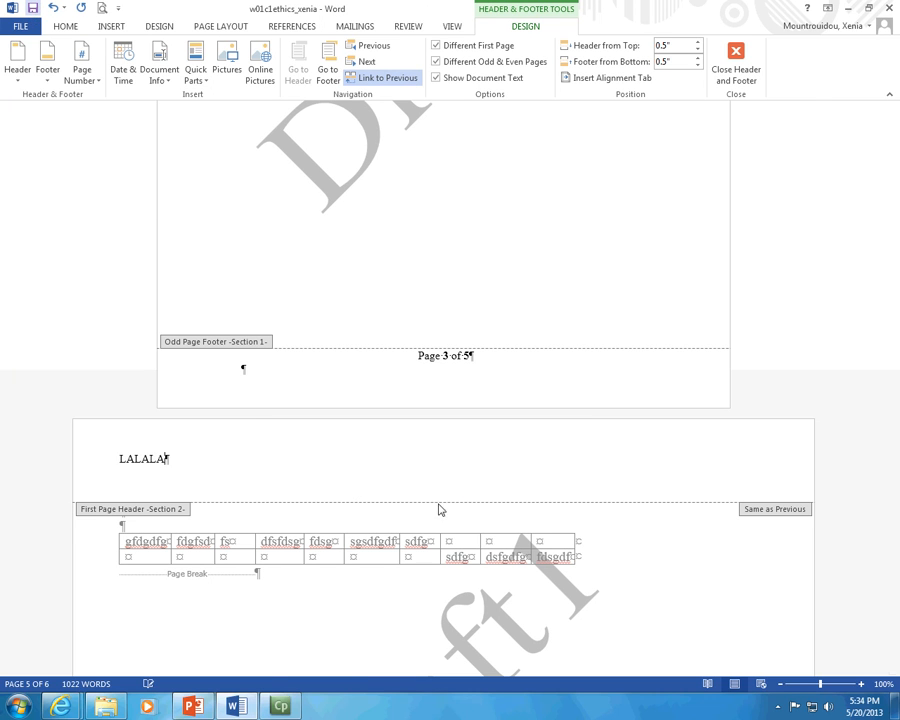
- Review the headers and footers from the cover page through section 2, and return to editing the document body
scroll(440, 510, "down", 5)
key("Page_Up")
key("Page_Up")
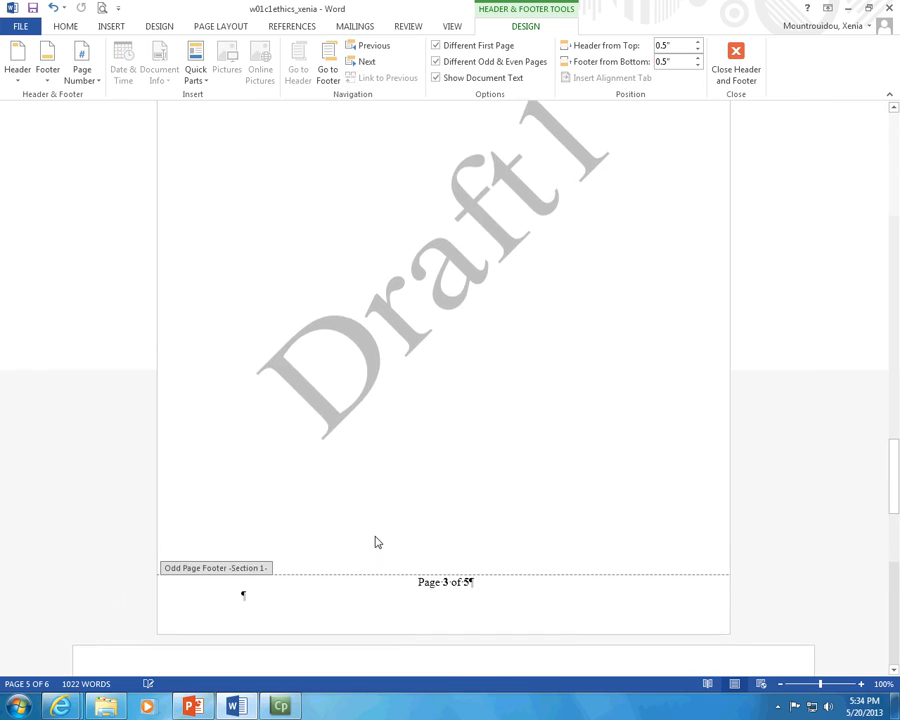
key("Page_Up")
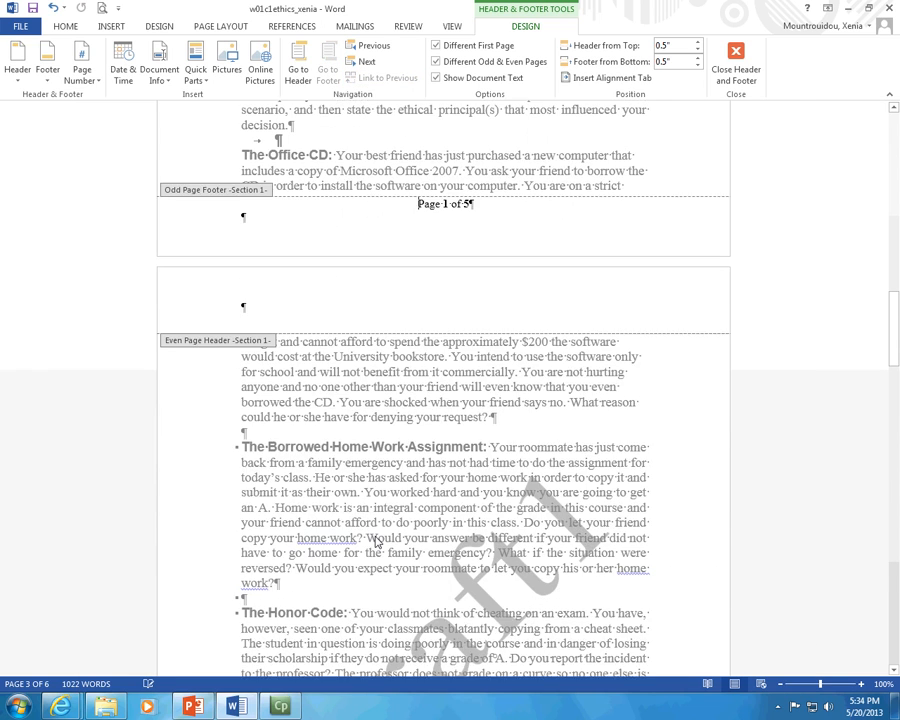
key("Page_Up")
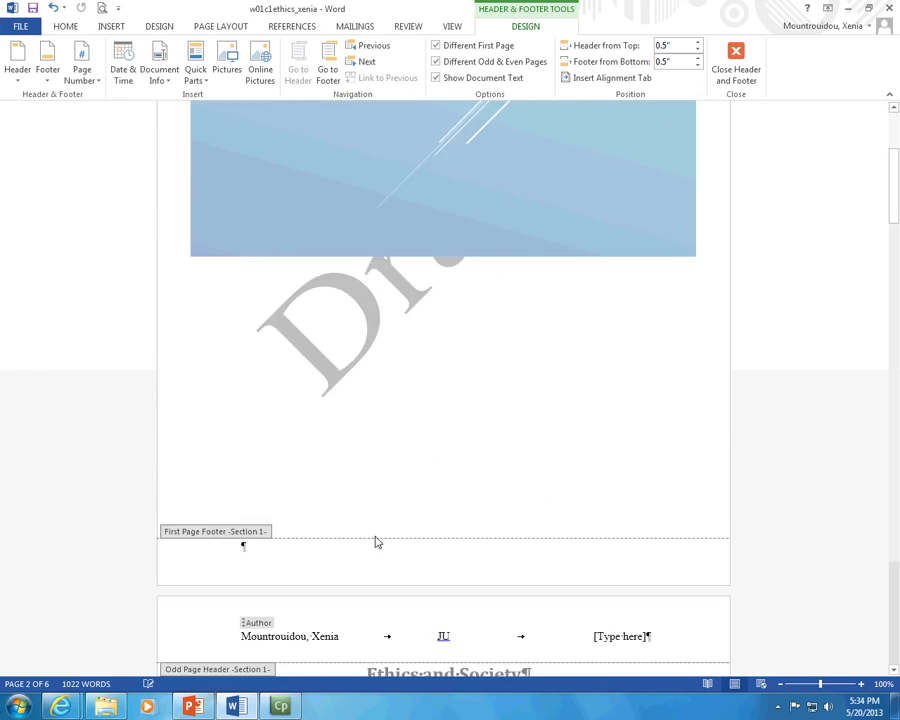
key("Page_Down")
key("Page_Down")
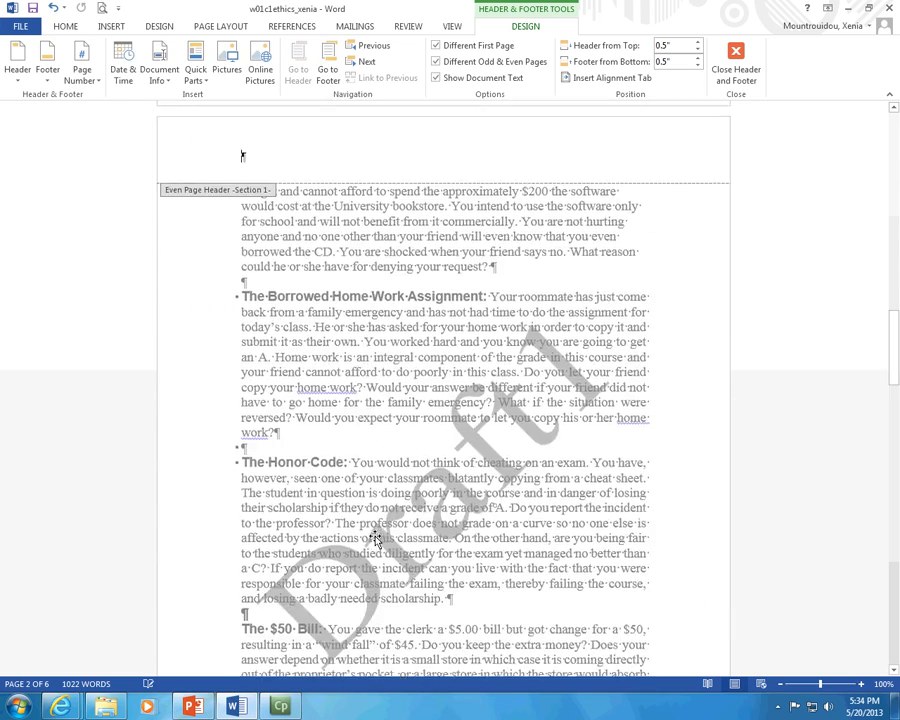
key("Page_Down")
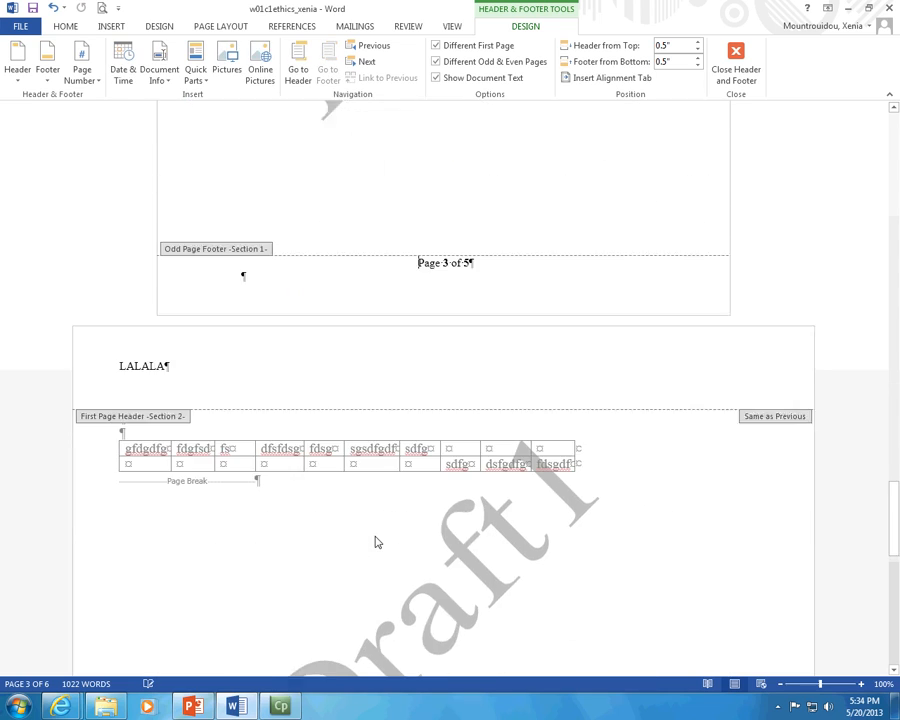
double_click(254, 455)
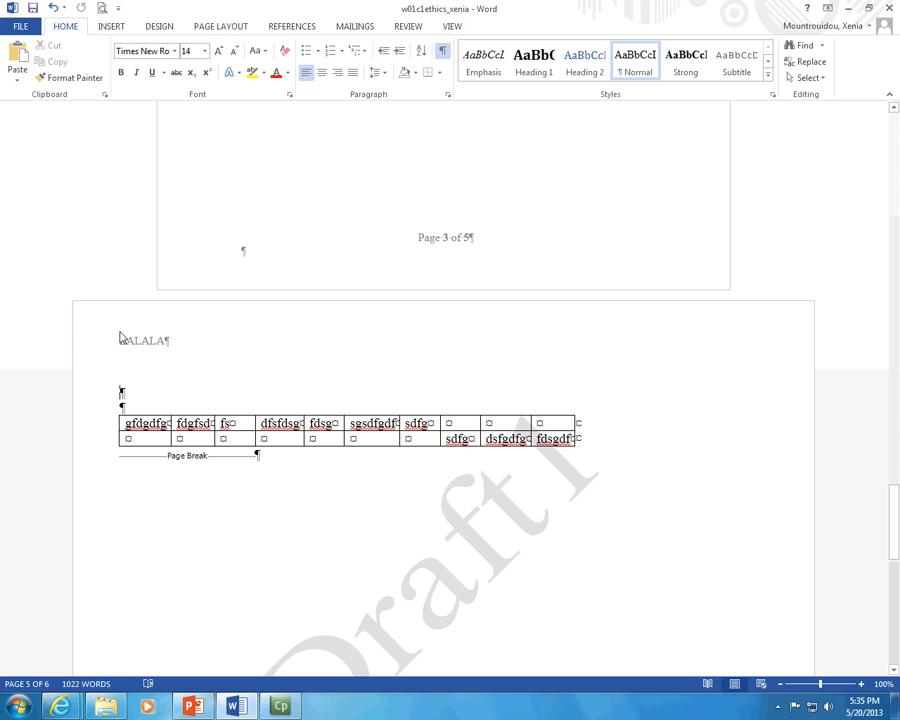
left_click(156, 370)
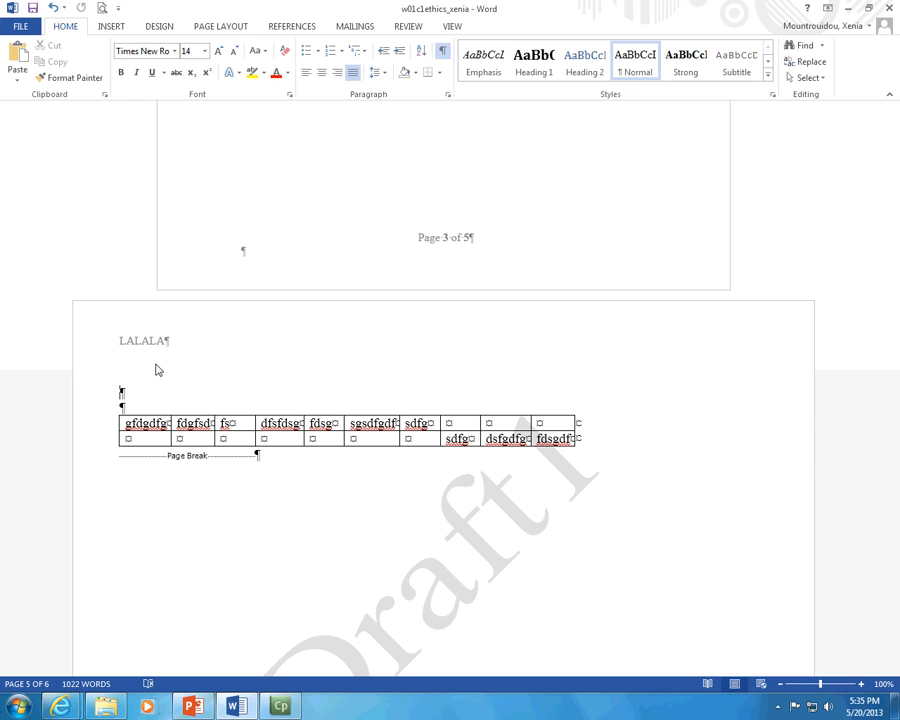
- Add the Bullets command to the Quick Access Toolbar for all documents
left_click(20, 26)
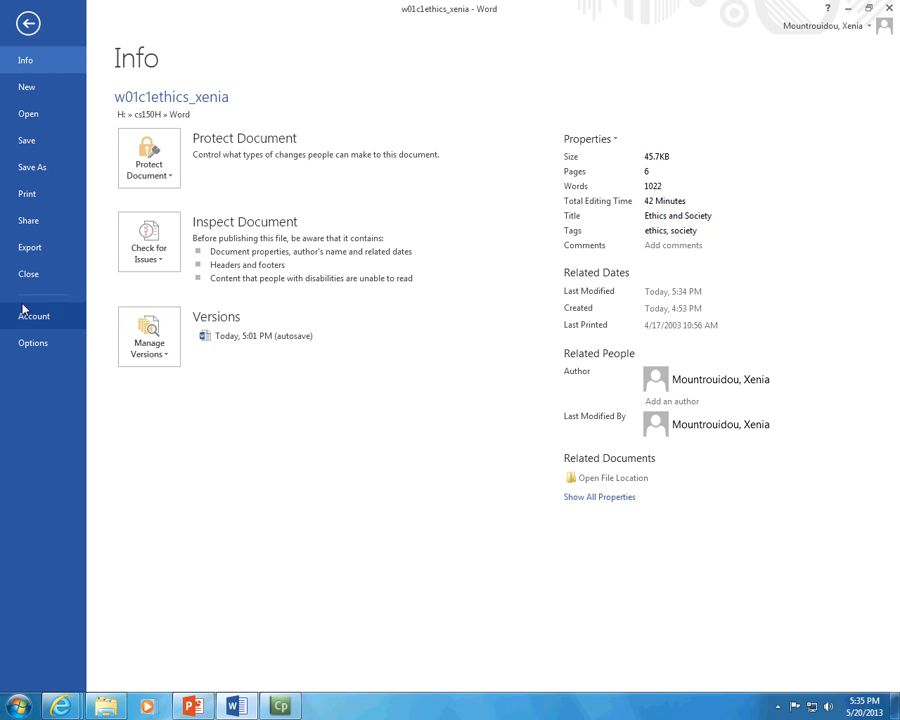
left_click(50, 352)
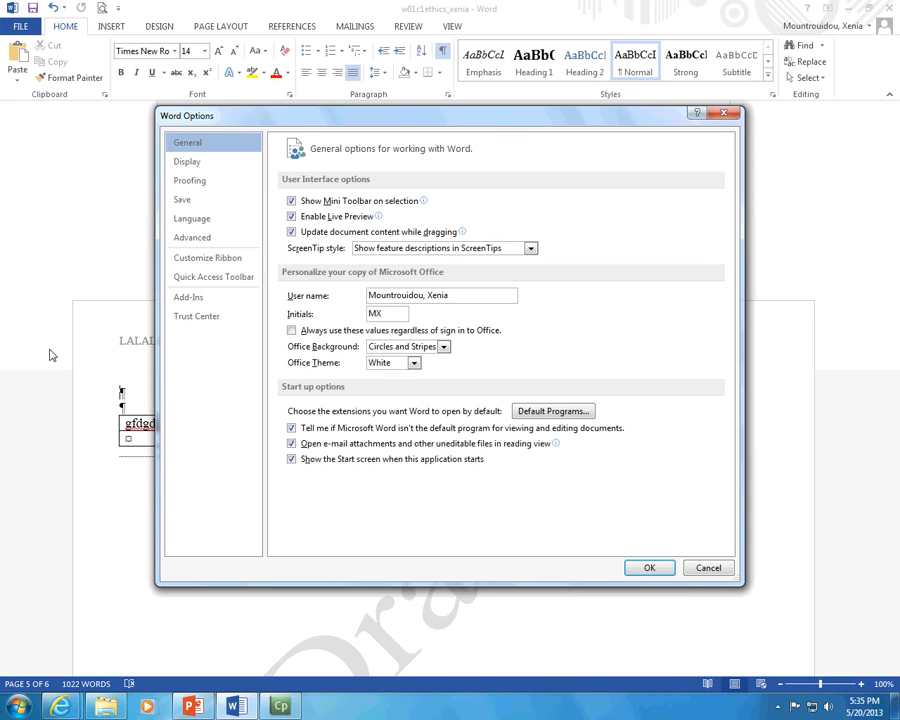
left_click(222, 278)
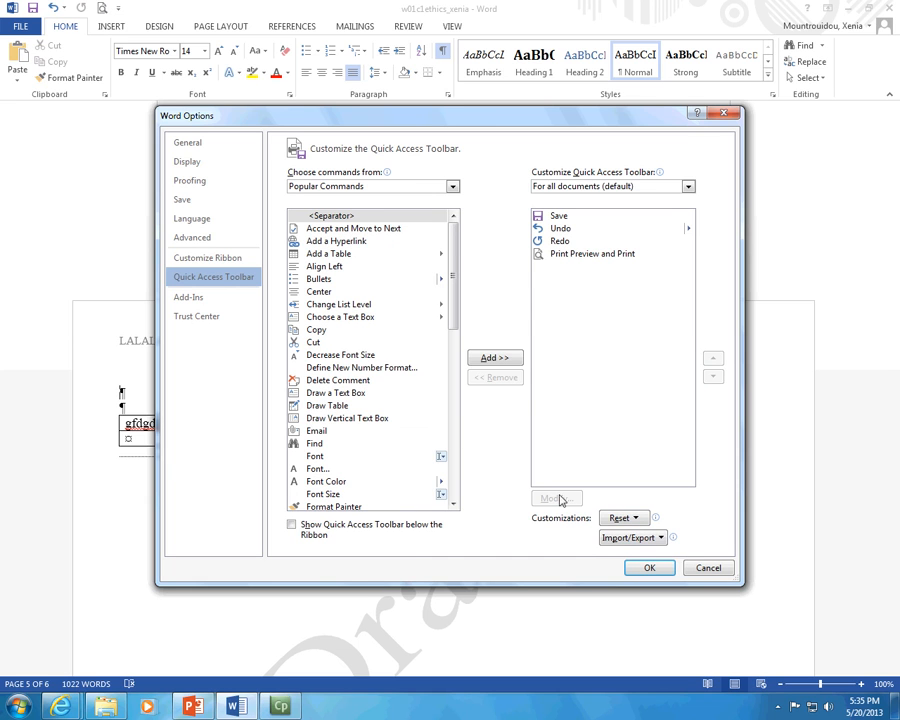
left_click(320, 281)
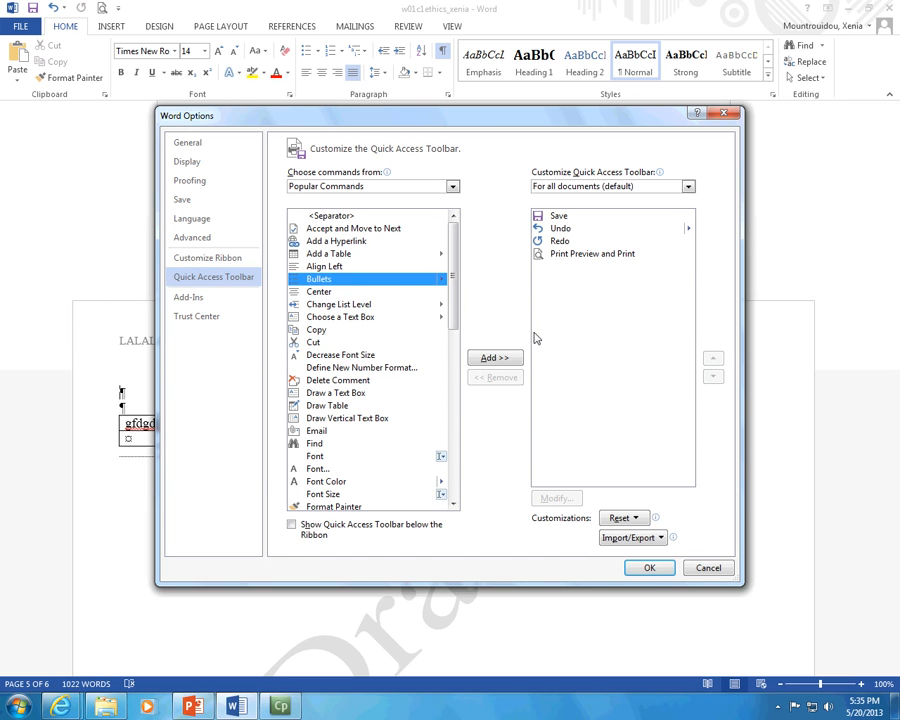
left_click(512, 360)
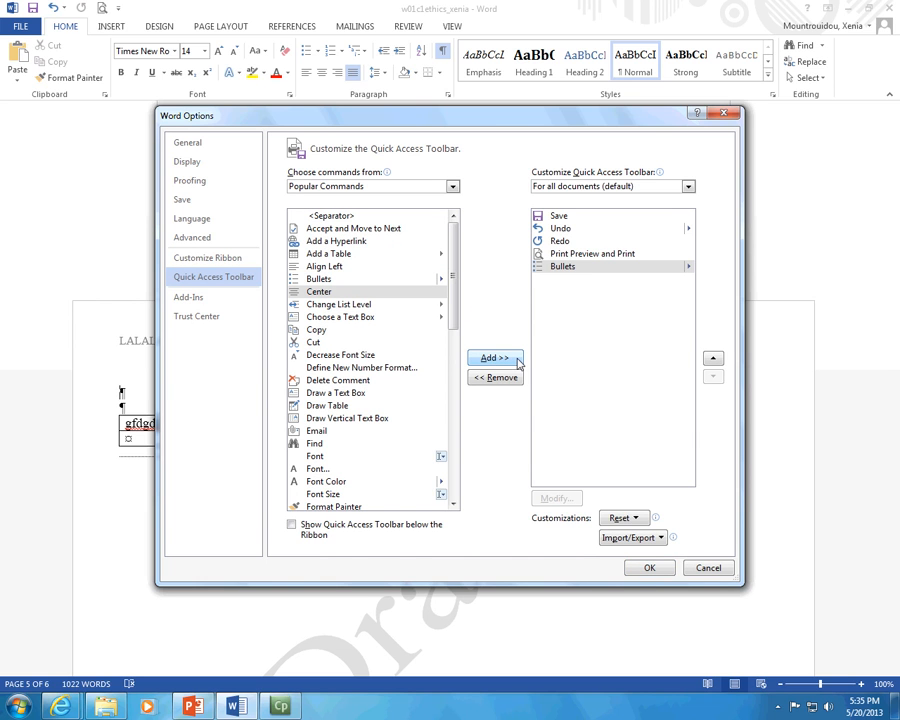
left_click(650, 570)
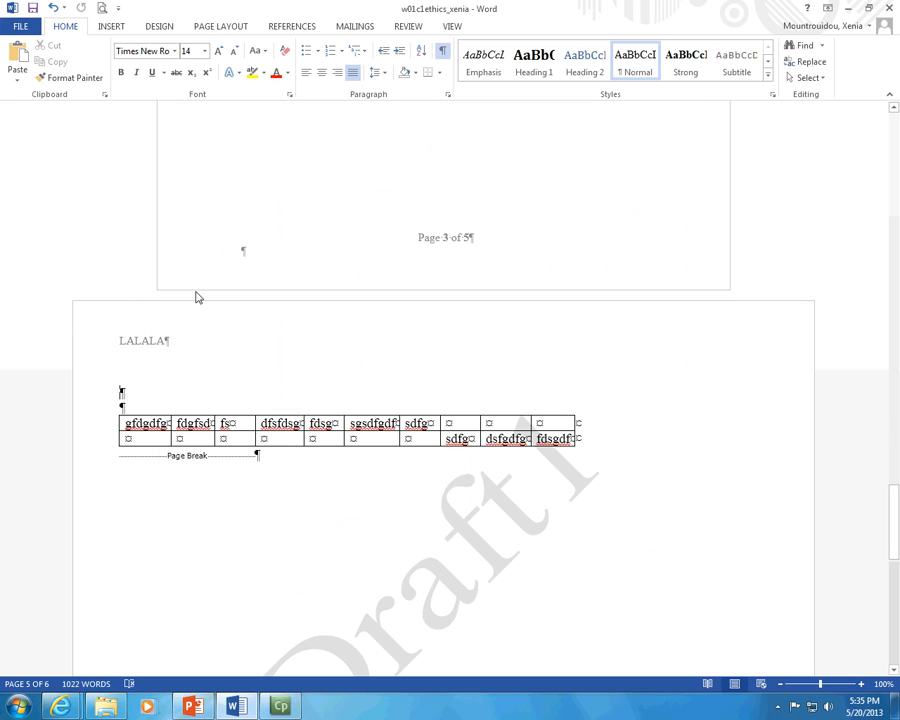
- Check the availability of Bullets in the Quick Access Toolbar across the Insert, Design, Page Layout, References, Mailings, Review and View command sets
left_click(115, 27)
left_click(160, 27)
left_click(220, 27)
left_click(300, 30)
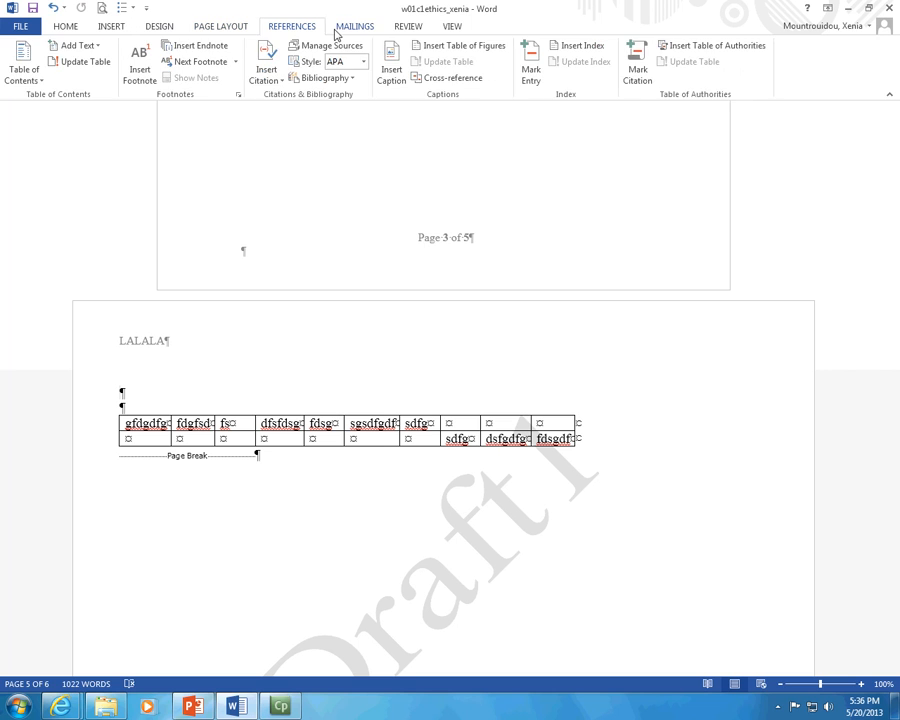
left_click(374, 29)
left_click(418, 28)
left_click(451, 29)
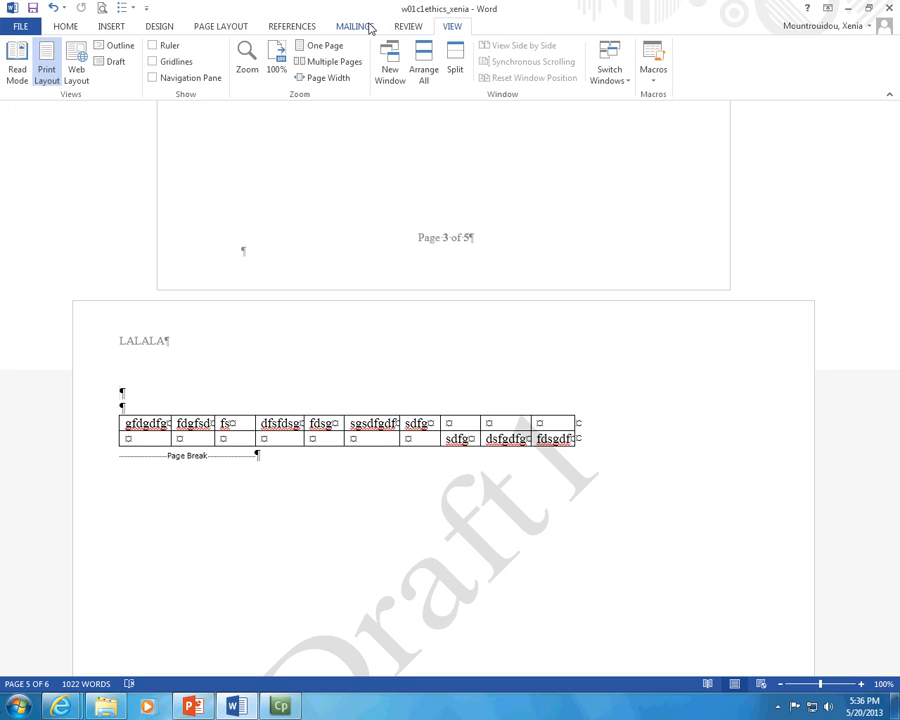
left_click(400, 29)
scroll(300, 30, "up", 2)
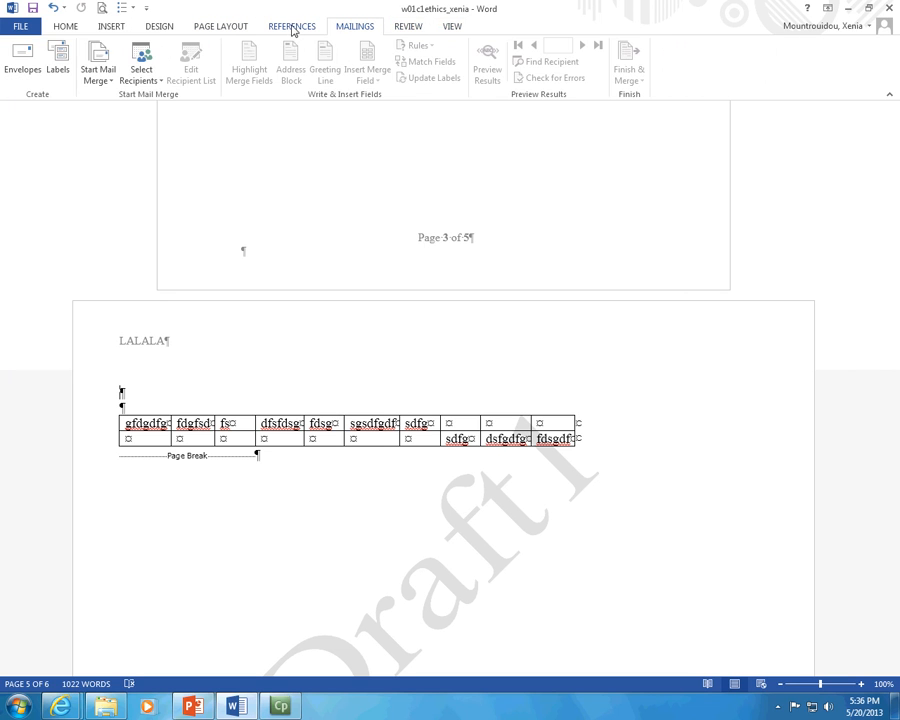
left_click(132, 8)
left_click(132, 10)
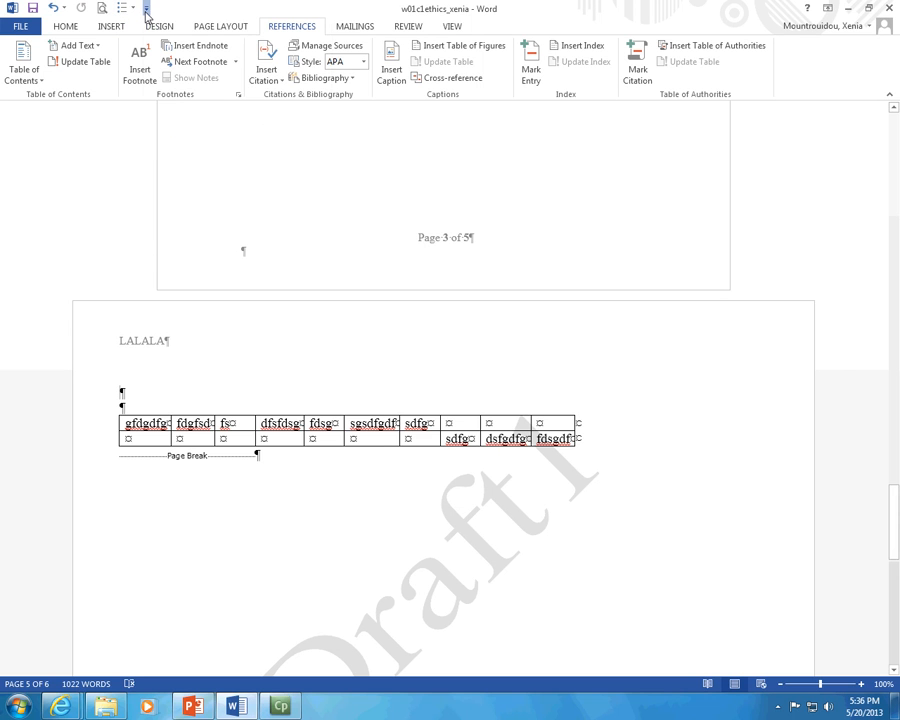
- Remove the Bullets command from the Quick Access Toolbar for all documents and apply the change
left_click(146, 8)
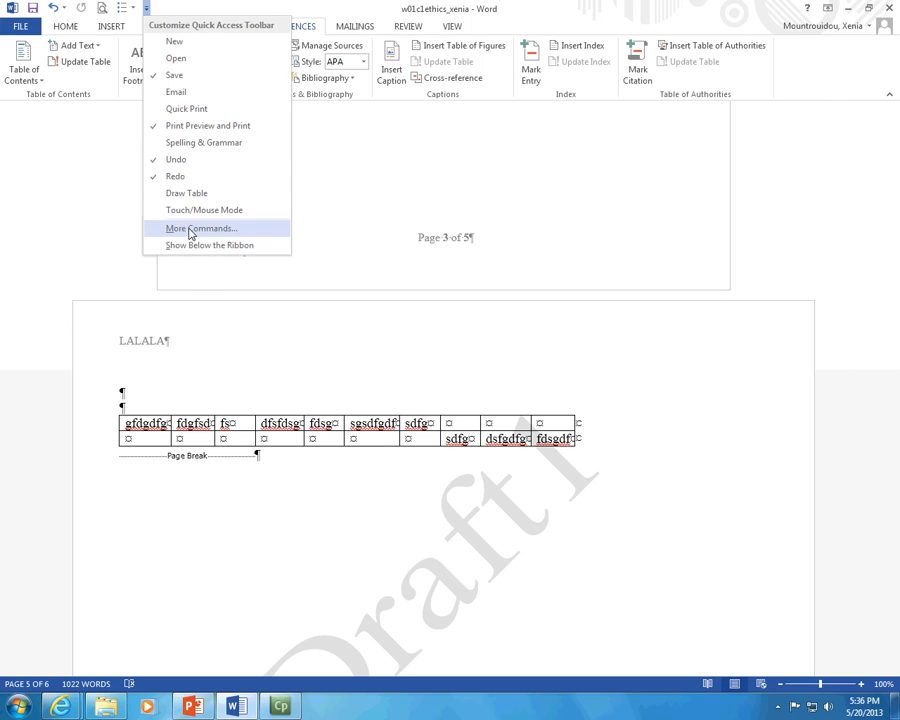
left_click(190, 230)
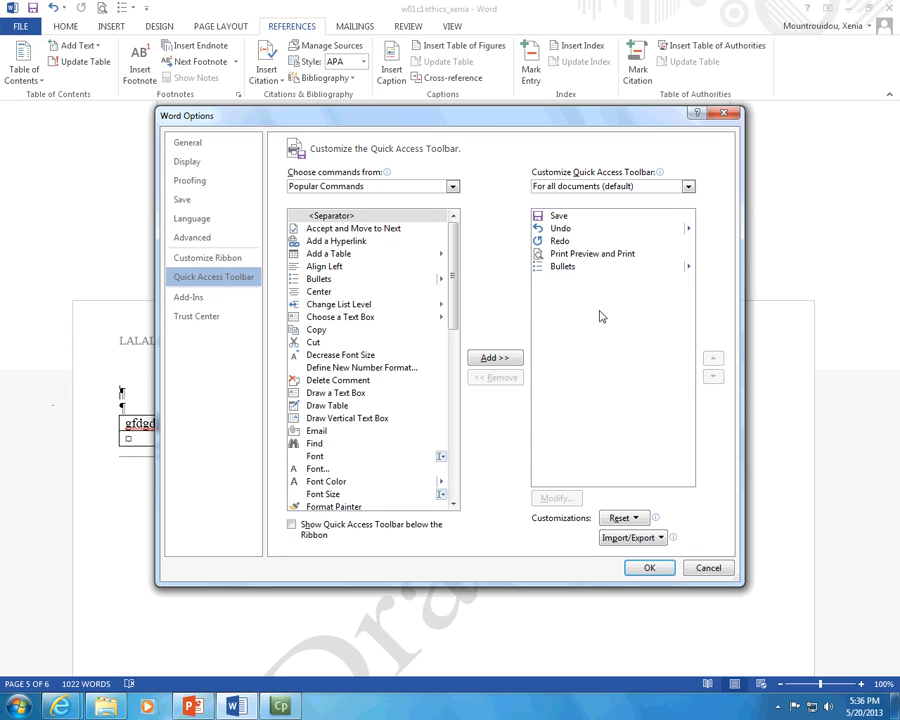
left_click(565, 266)
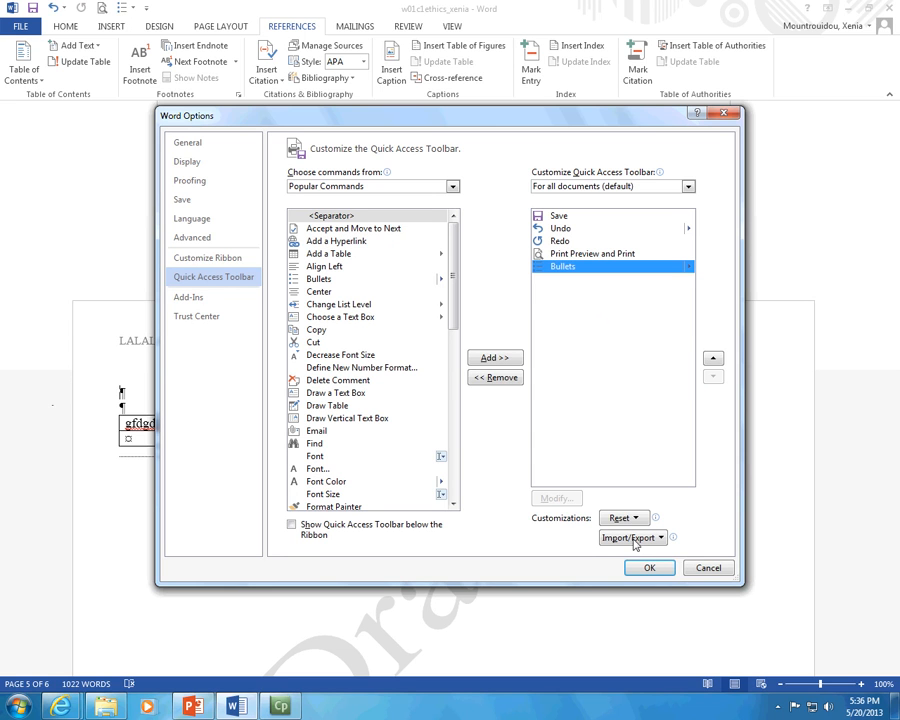
left_click(495, 377)
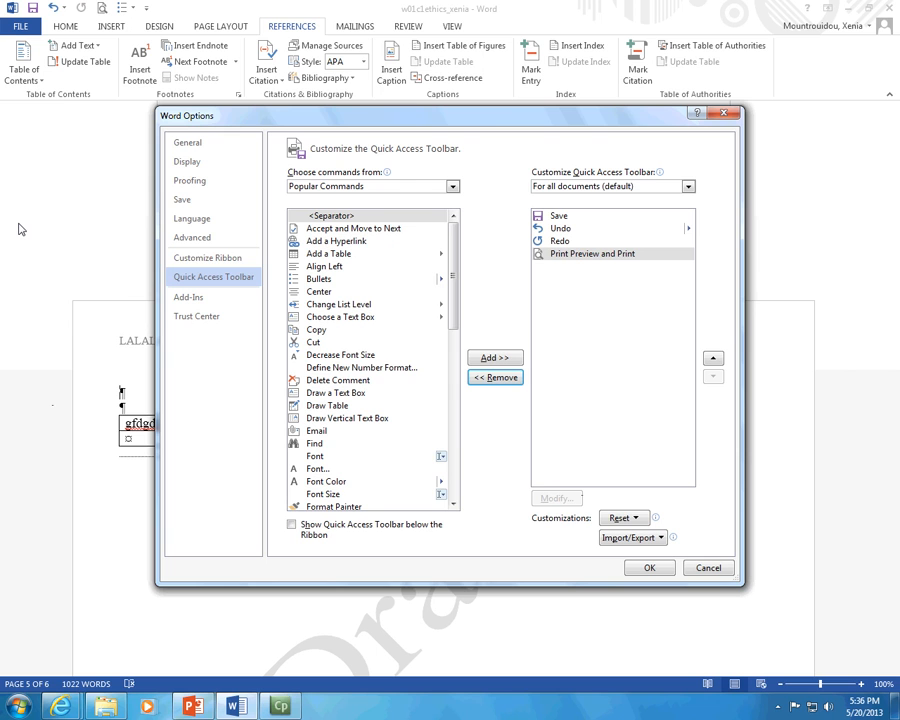
left_click(225, 258)
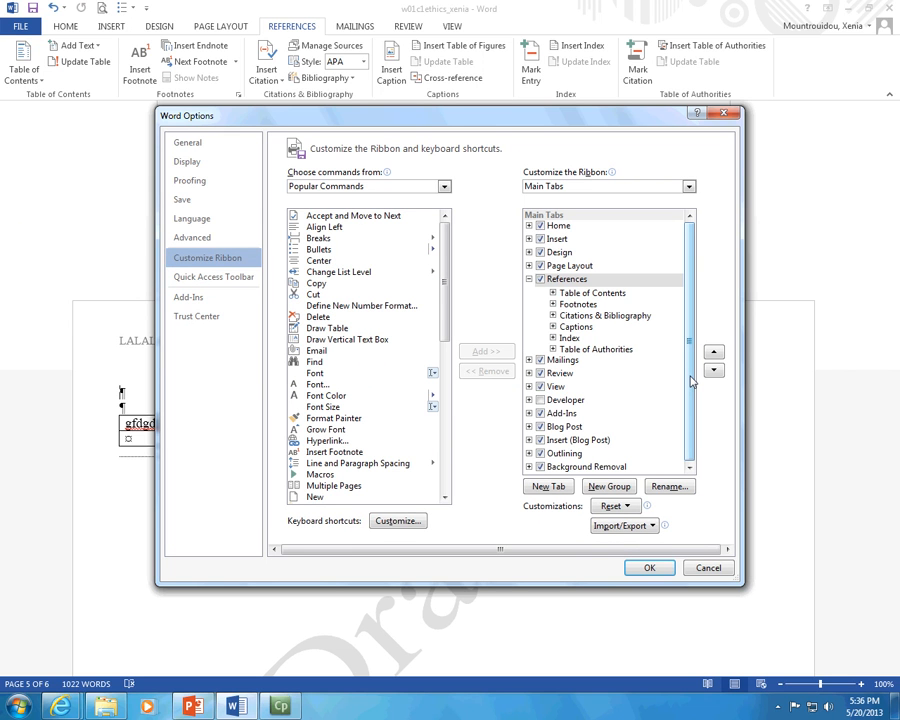
left_click(649, 567)
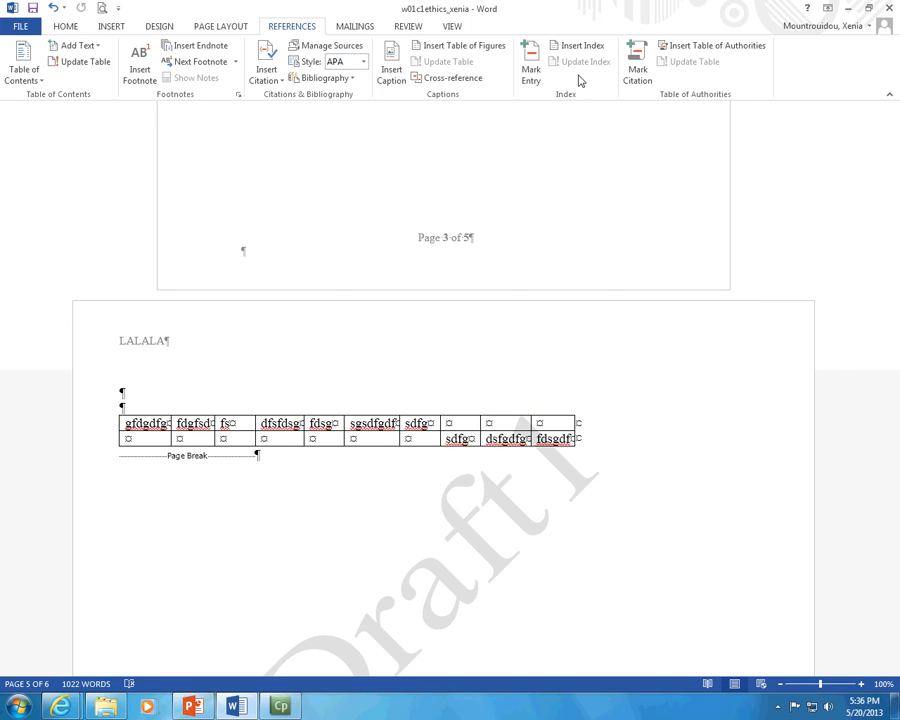
- Enable the Developer tab in the ribbon customization options and display its commands
left_click(14, 30)
left_click(13, 345)
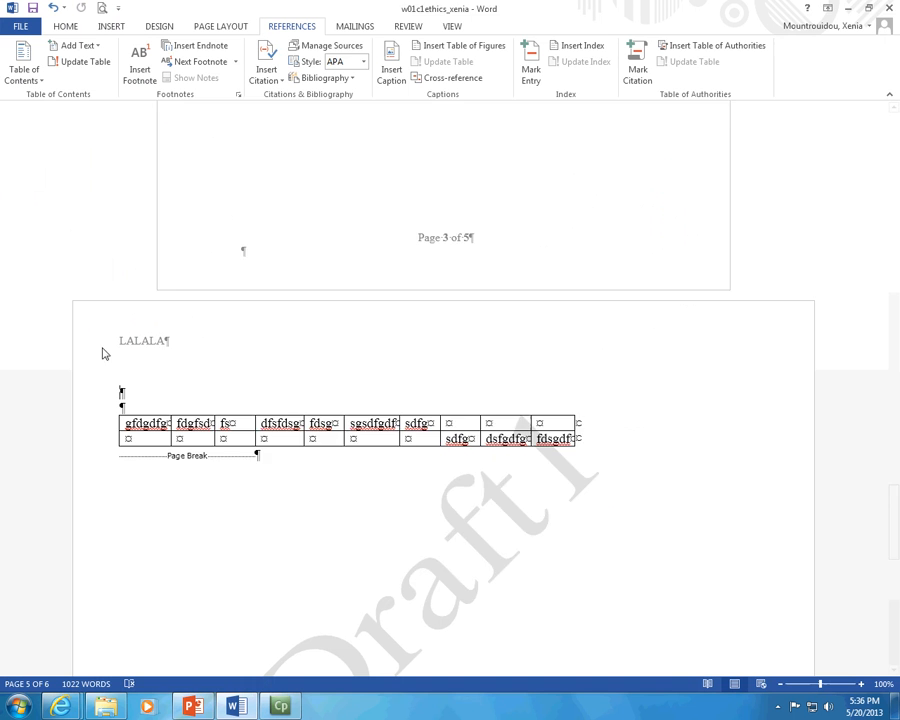
left_click(197, 260)
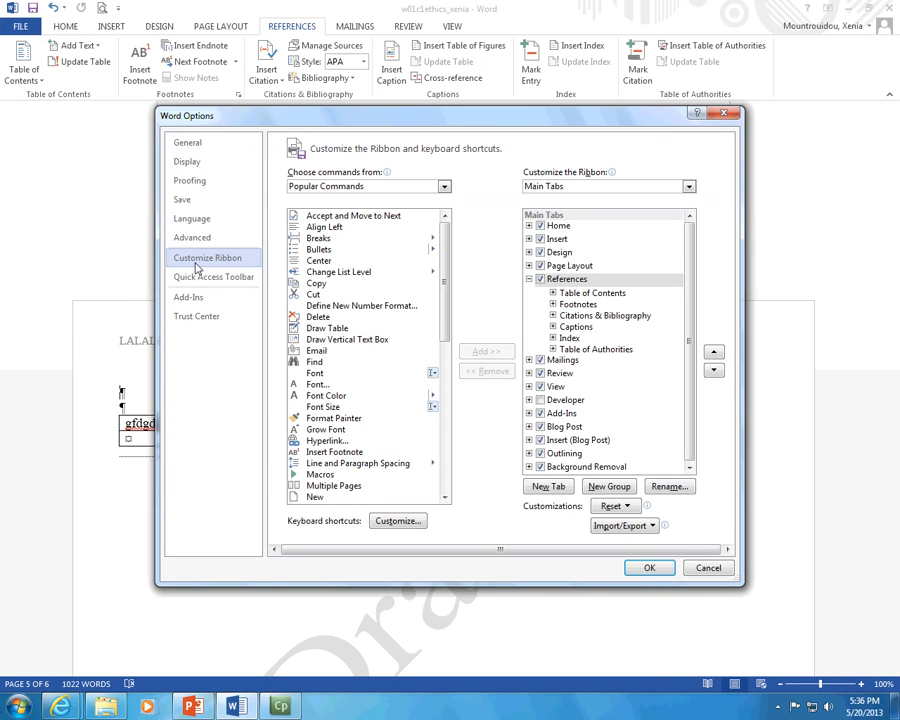
left_click_drag(446, 284, 446, 304)
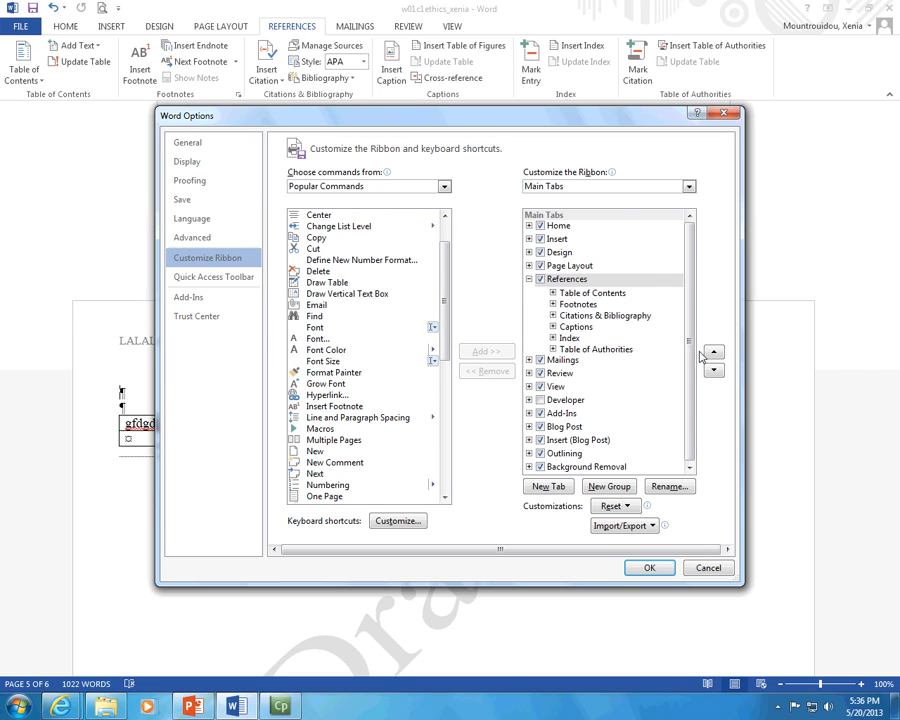
left_click(541, 401)
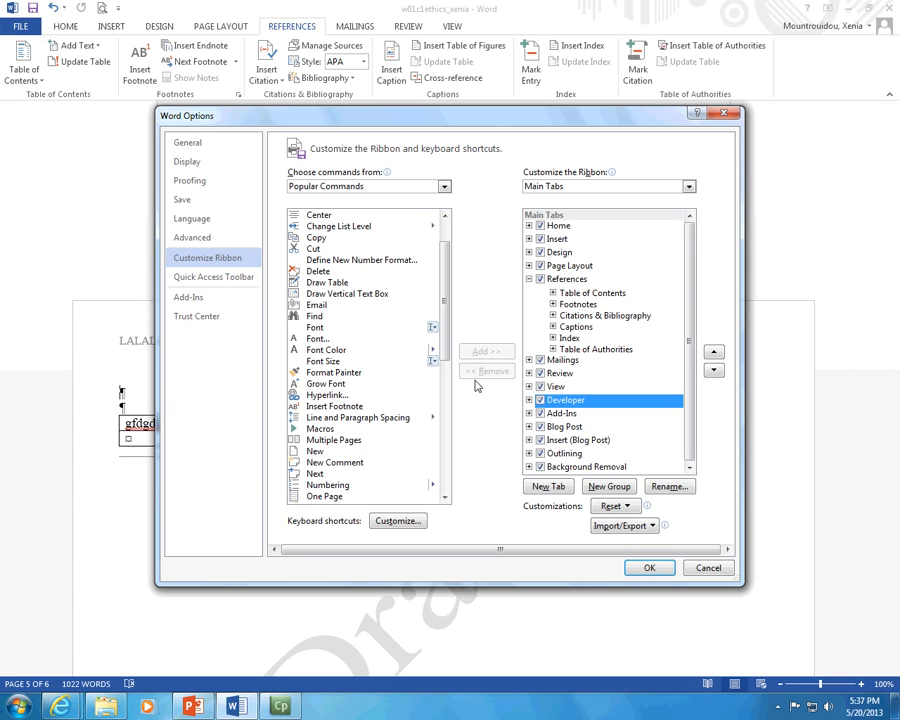
left_click(652, 568)
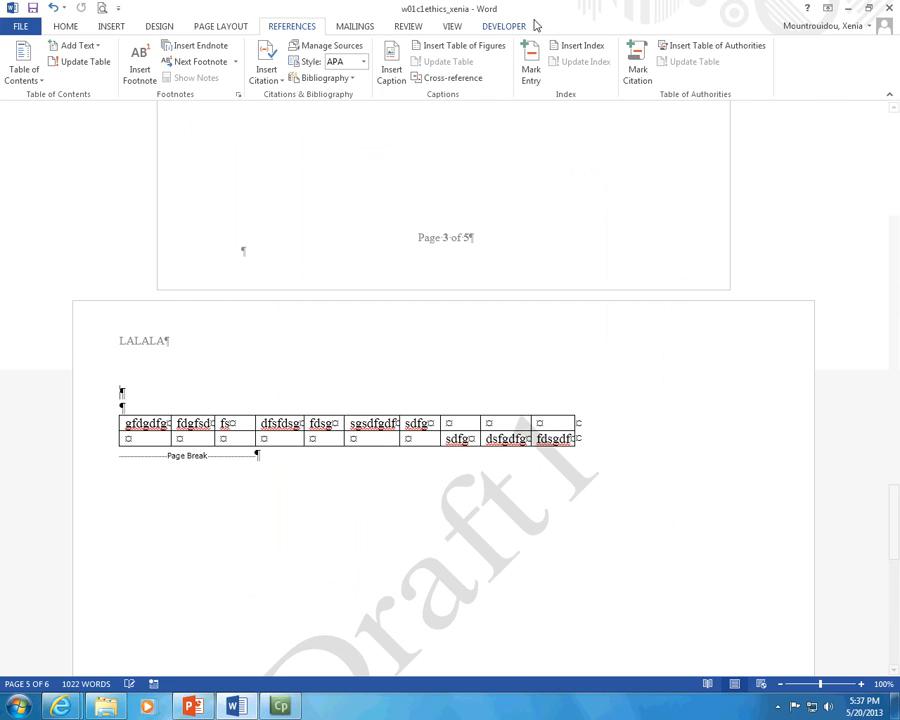
left_click(496, 26)
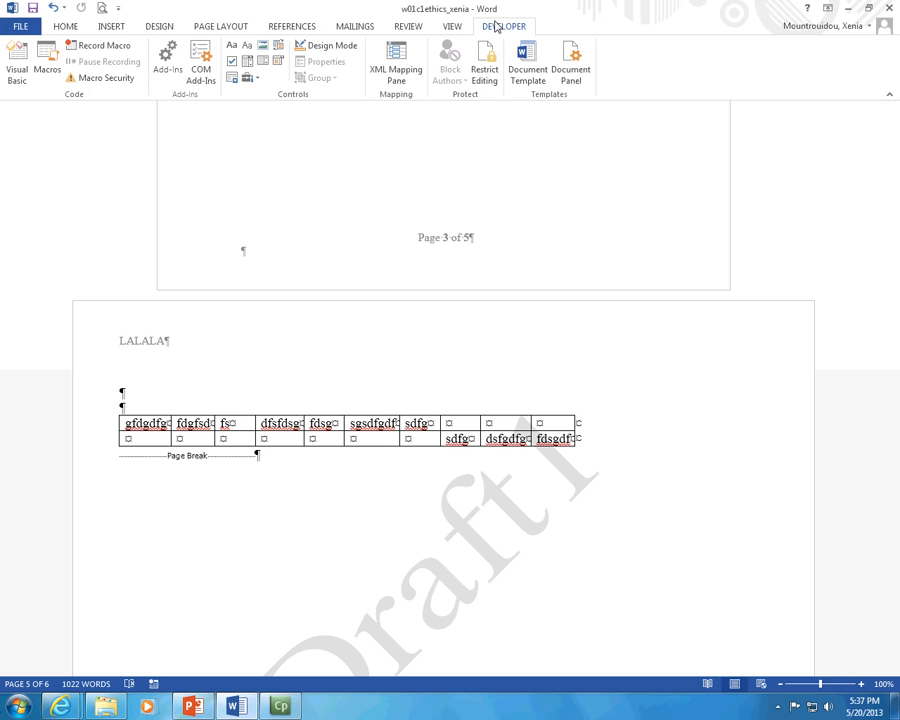
- Deselect the Developer tab among the main tabs in the ribbon customization options
left_click(38, 26)
left_click(60, 341)
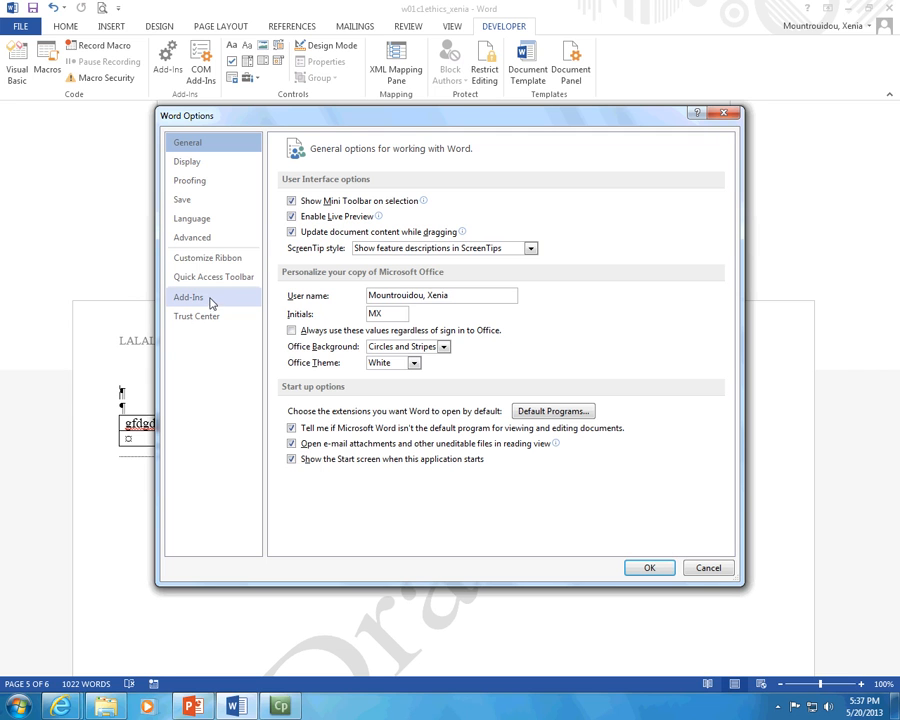
left_click(203, 262)
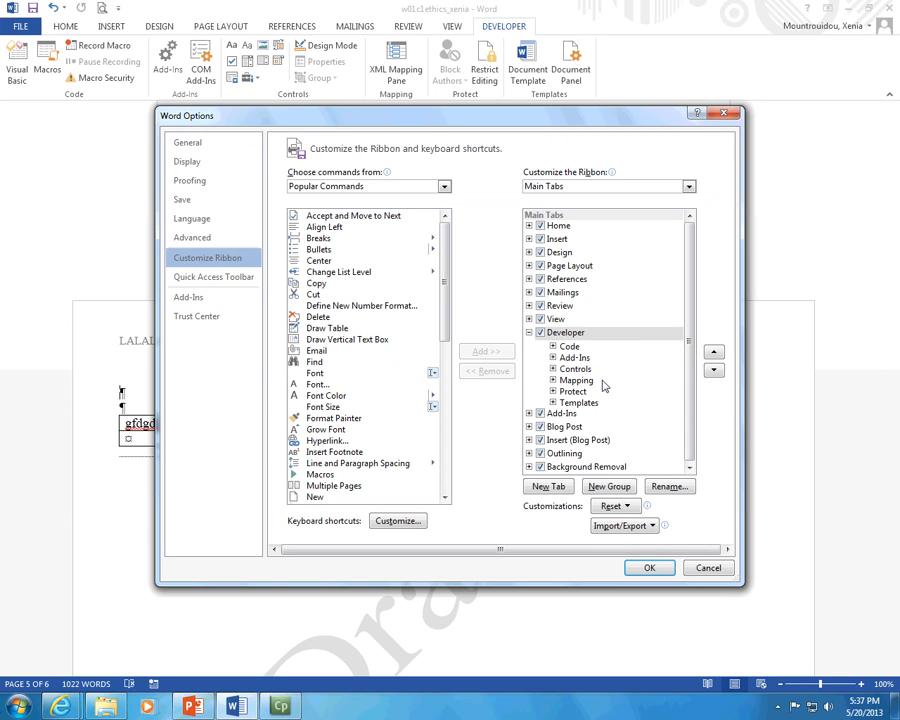
left_click(533, 336)
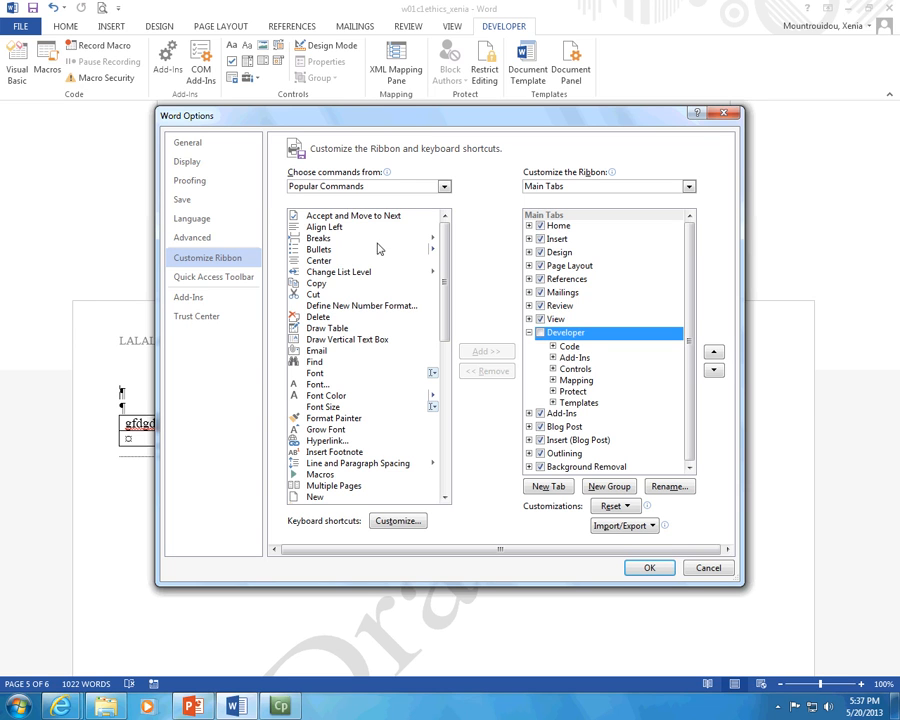
- Try to add the Breaks command directly to the Home tab of the ribbon
left_click(335, 217)
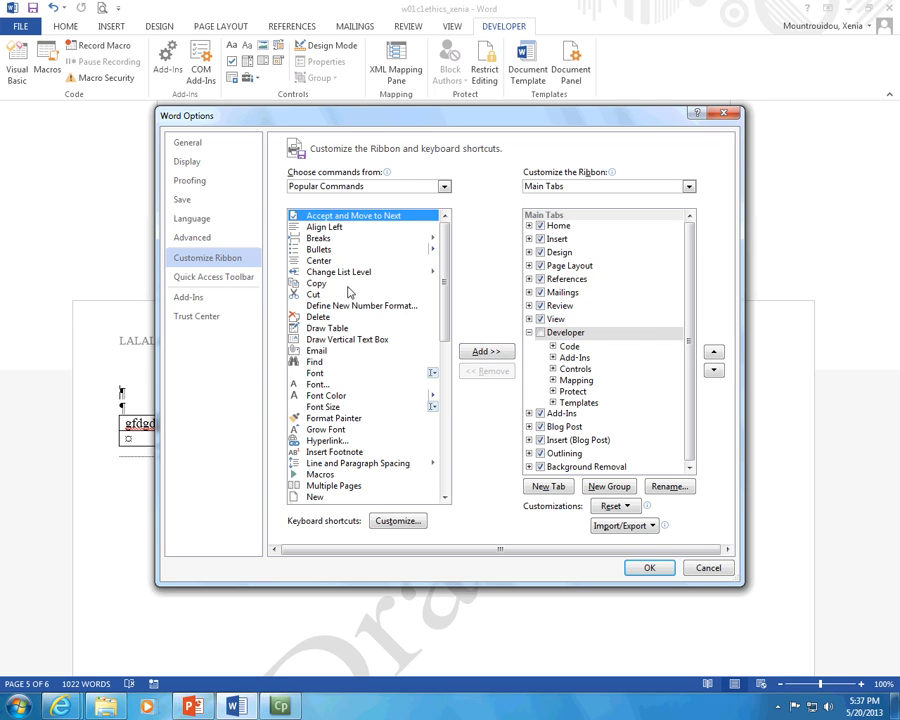
left_click(318, 238)
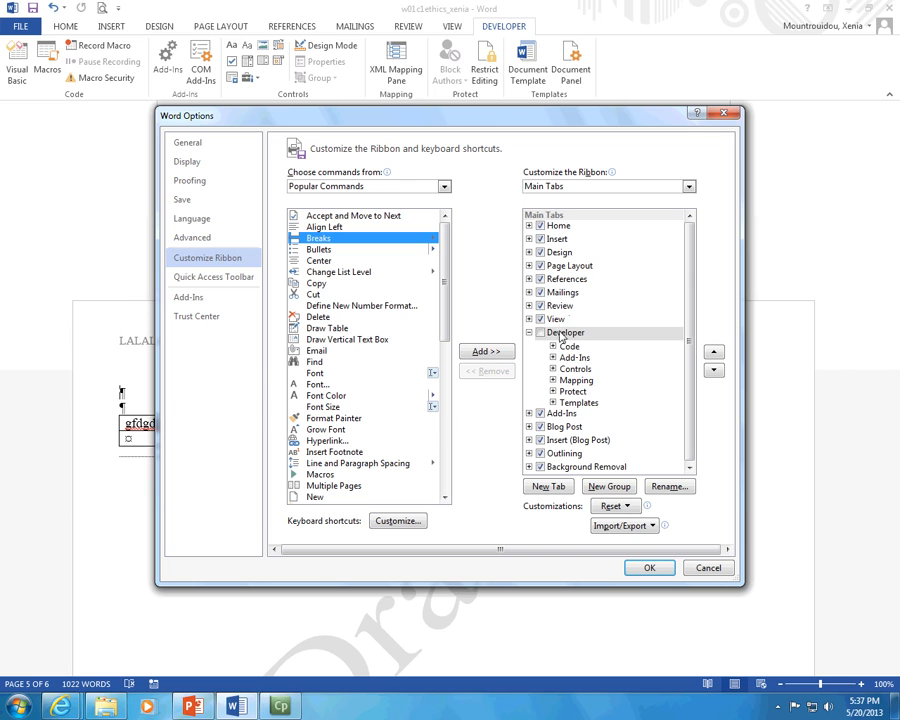
left_click(549, 229)
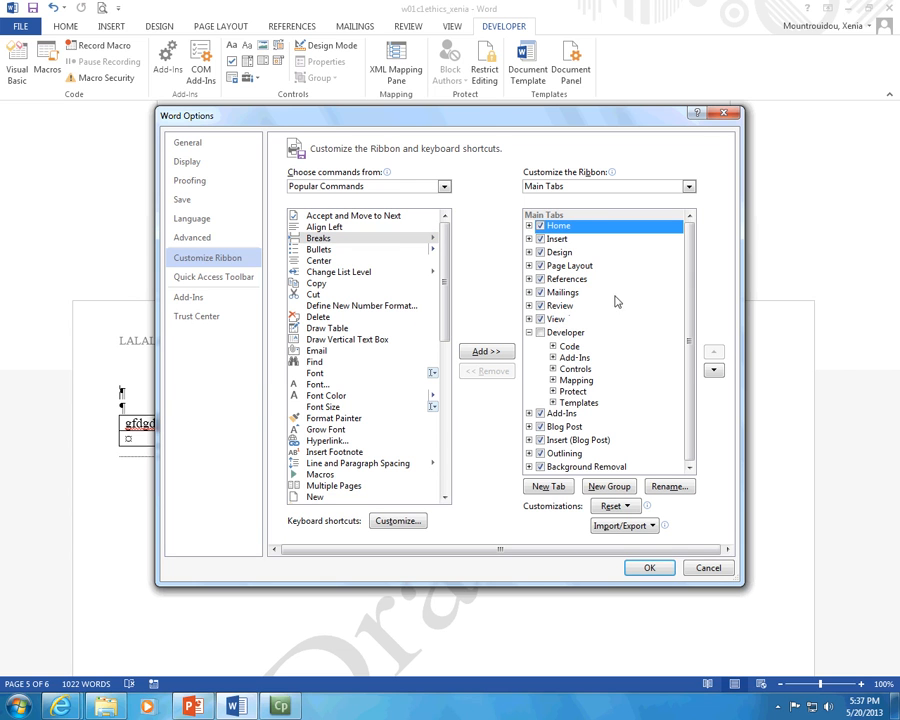
left_click(484, 351)
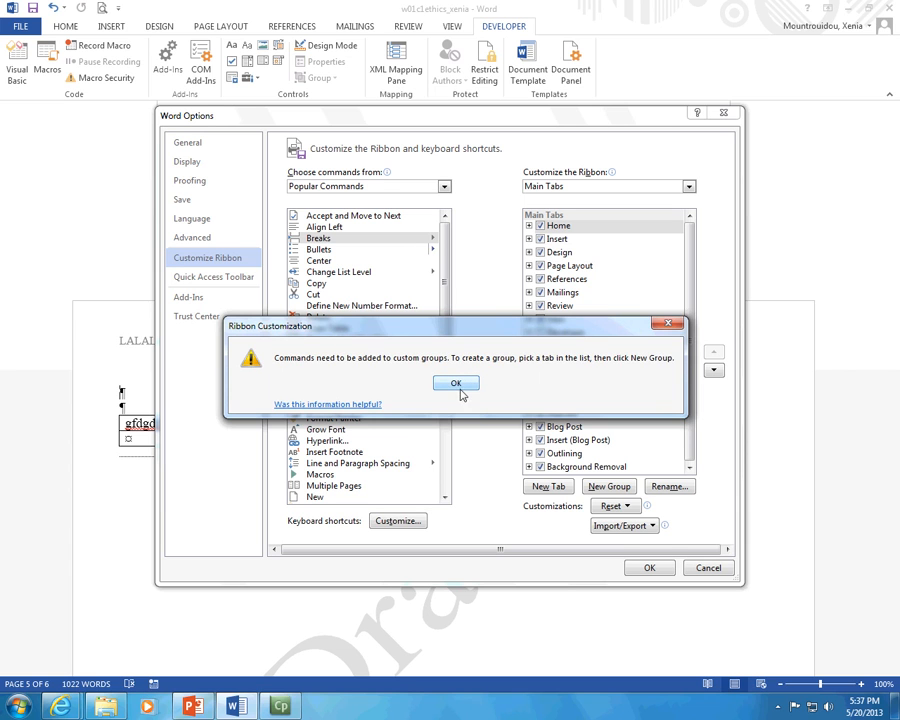
left_click(456, 385)
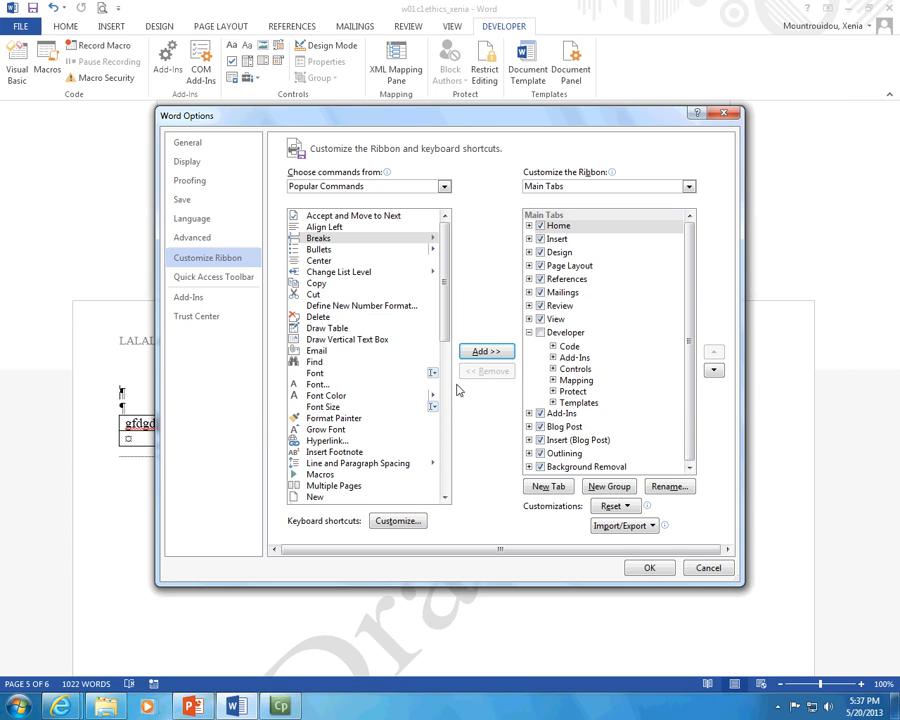
- Create a new custom group in the Home tab, add the Breaks command to it and apply the ribbon changes
left_click(529, 226)
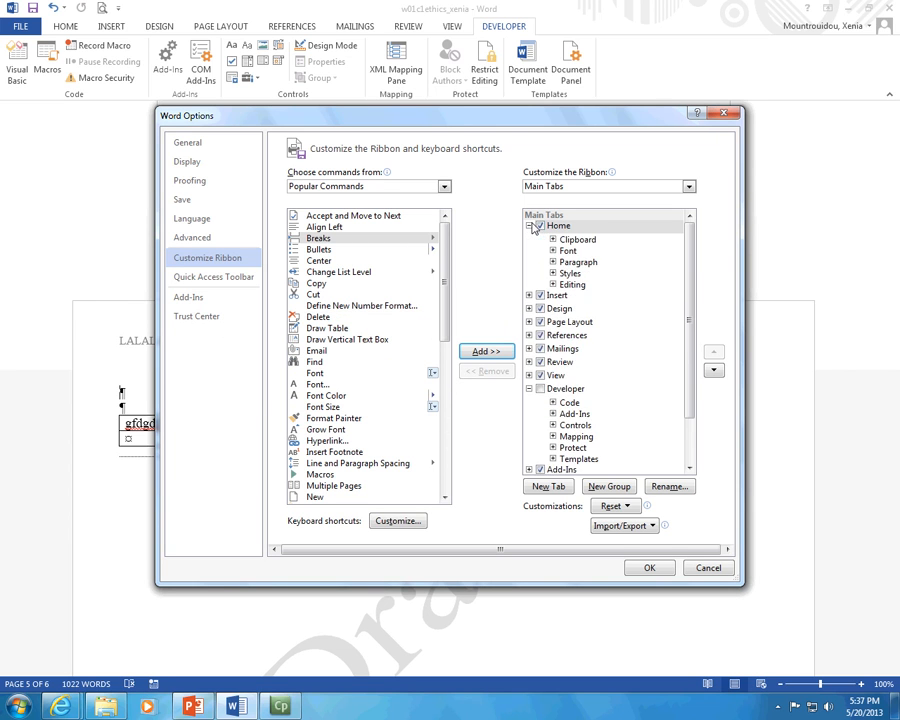
left_click(558, 226)
left_click(608, 486)
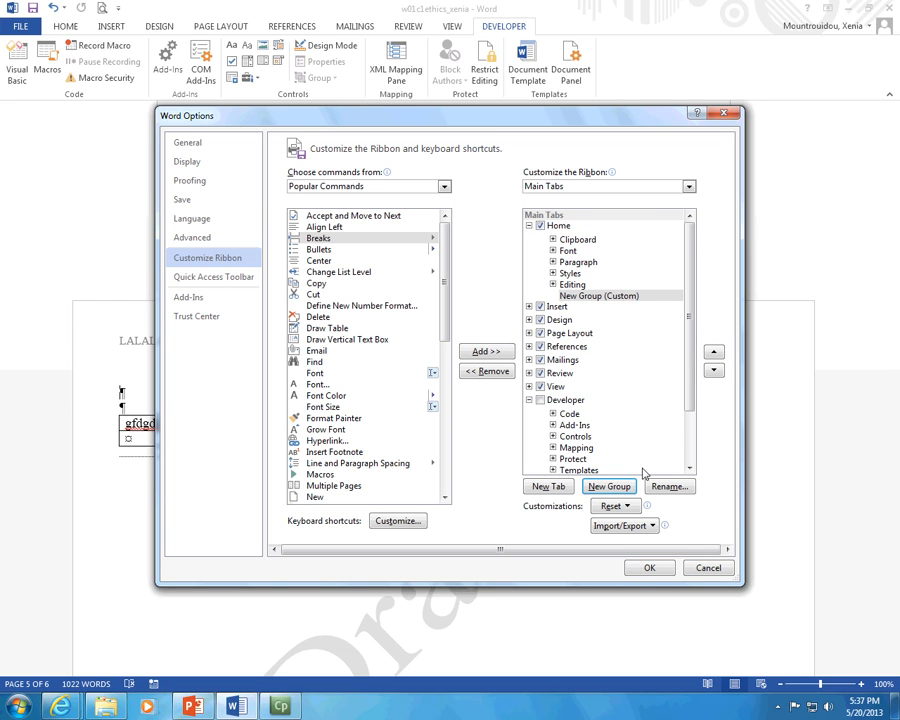
left_click(599, 295)
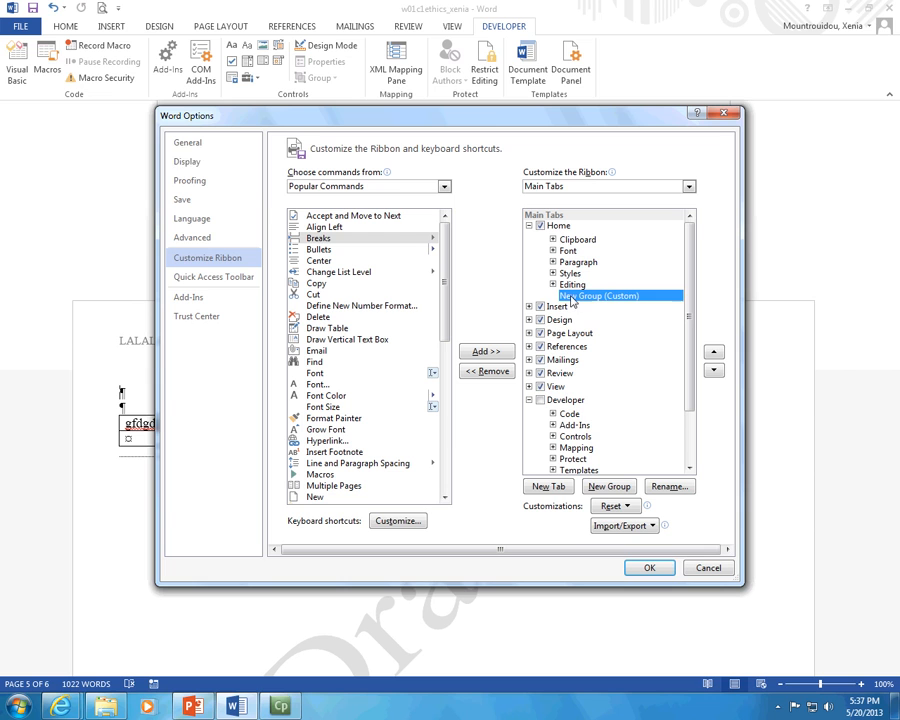
left_click(341, 240)
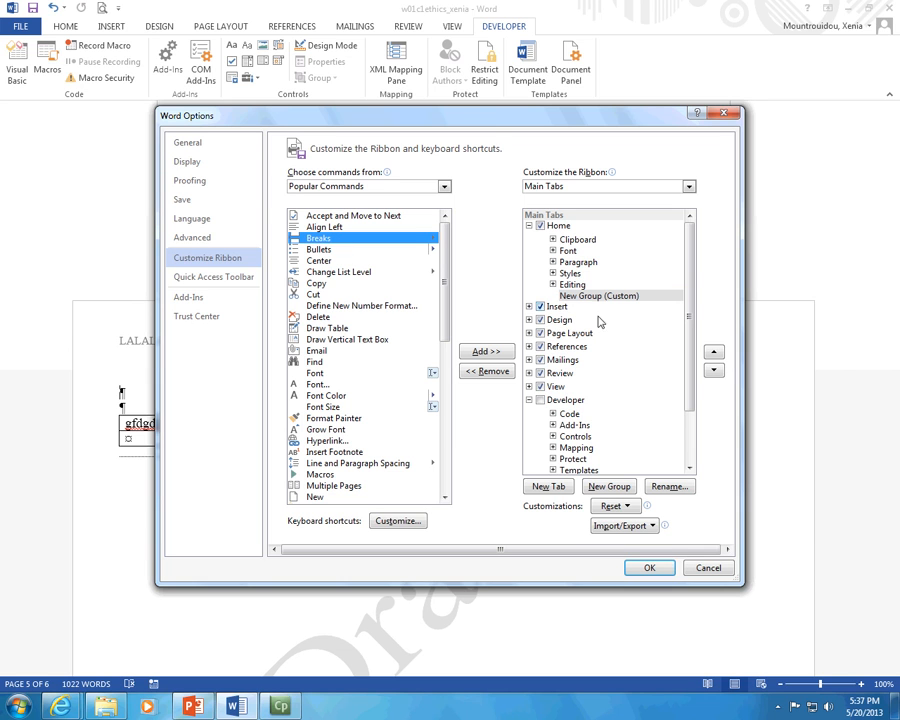
left_click(486, 351)
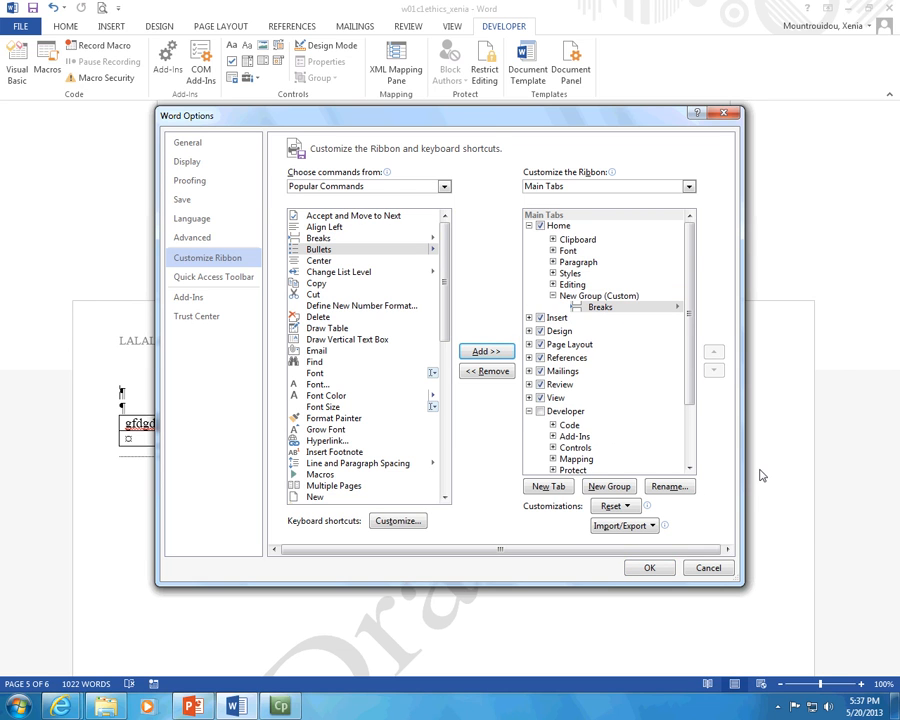
left_click(649, 567)
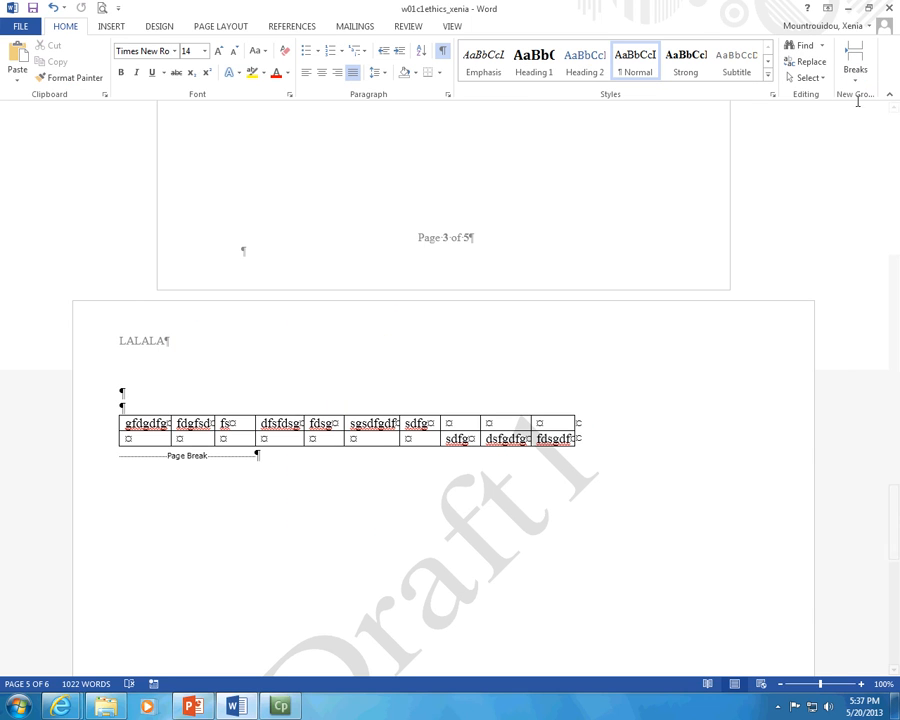
- Try removing the custom group with Breaks from the Home tab, and discard the ribbon changes
left_click(19, 25)
left_click(30, 346)
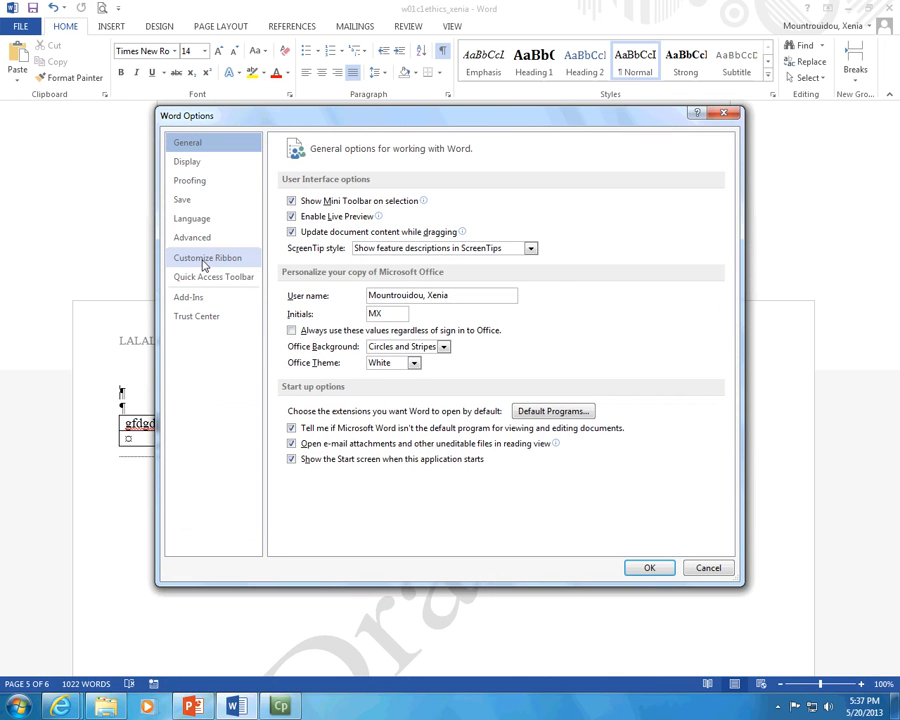
left_click(205, 258)
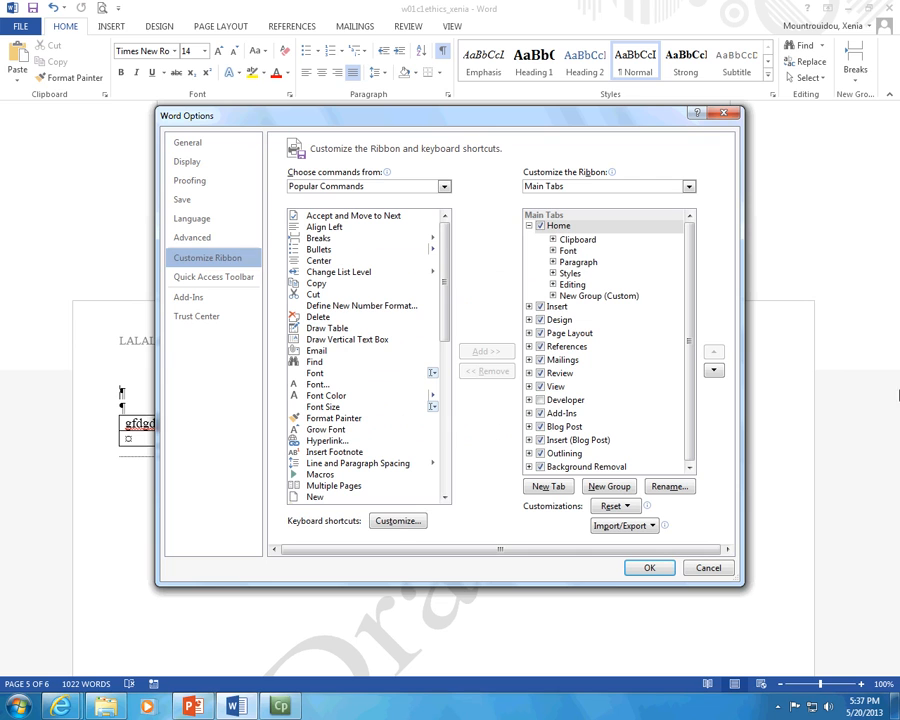
left_click(596, 297)
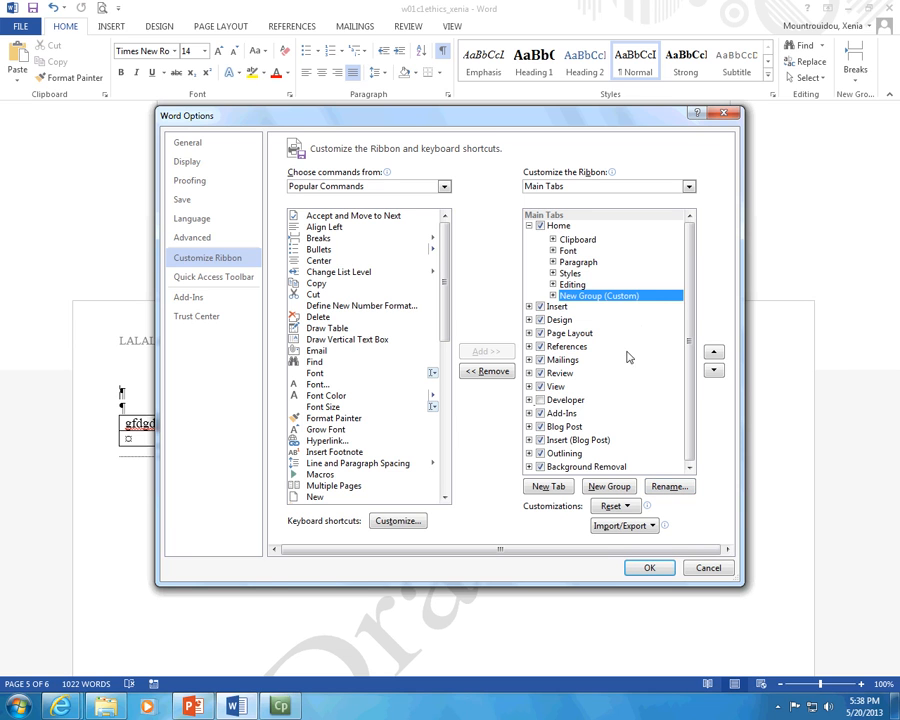
right_click(637, 300)
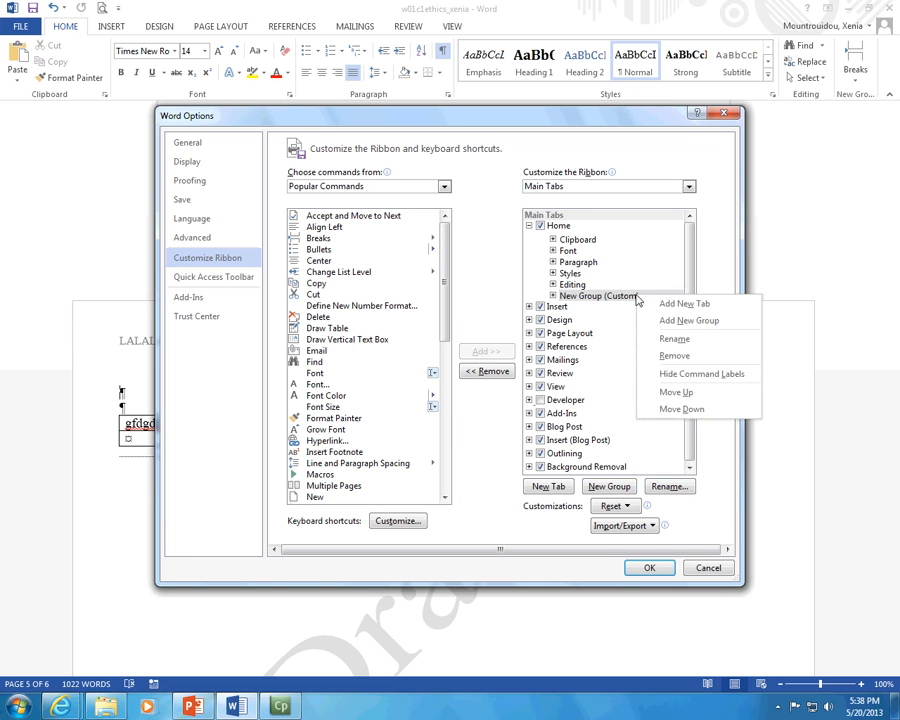
left_click(642, 356)
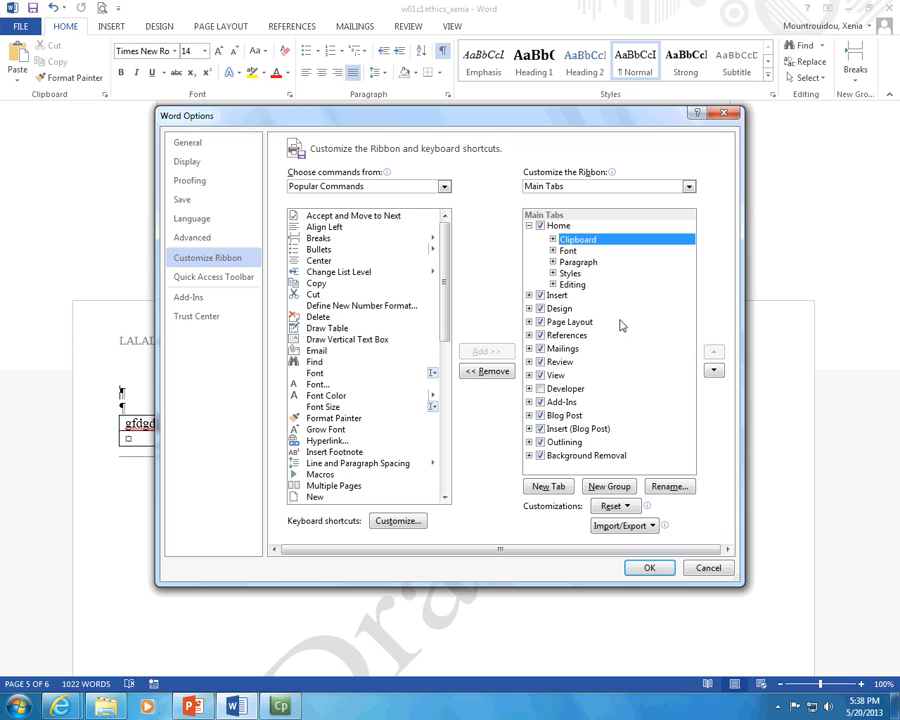
left_click(708, 568)
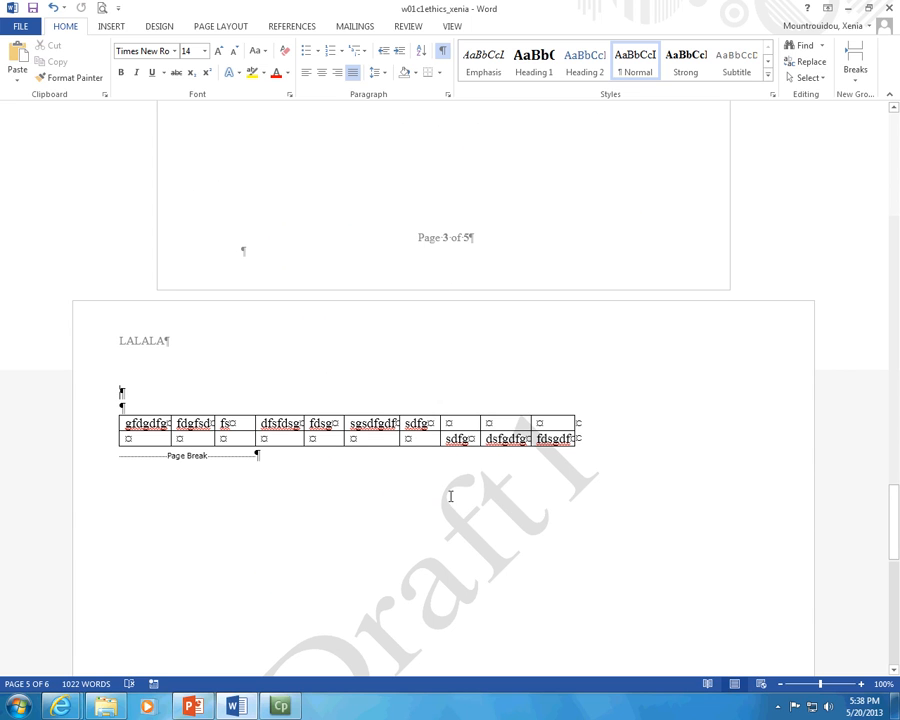
- Compare the context commands offered for the text area below the table with those for a cell in its second row
right_click(450, 496)
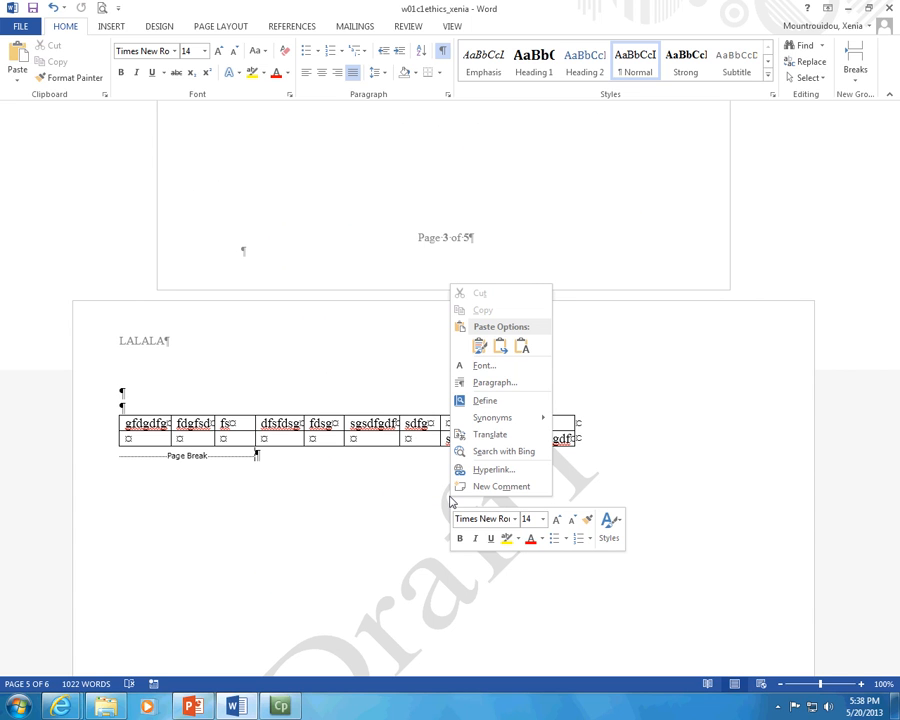
left_click(228, 440)
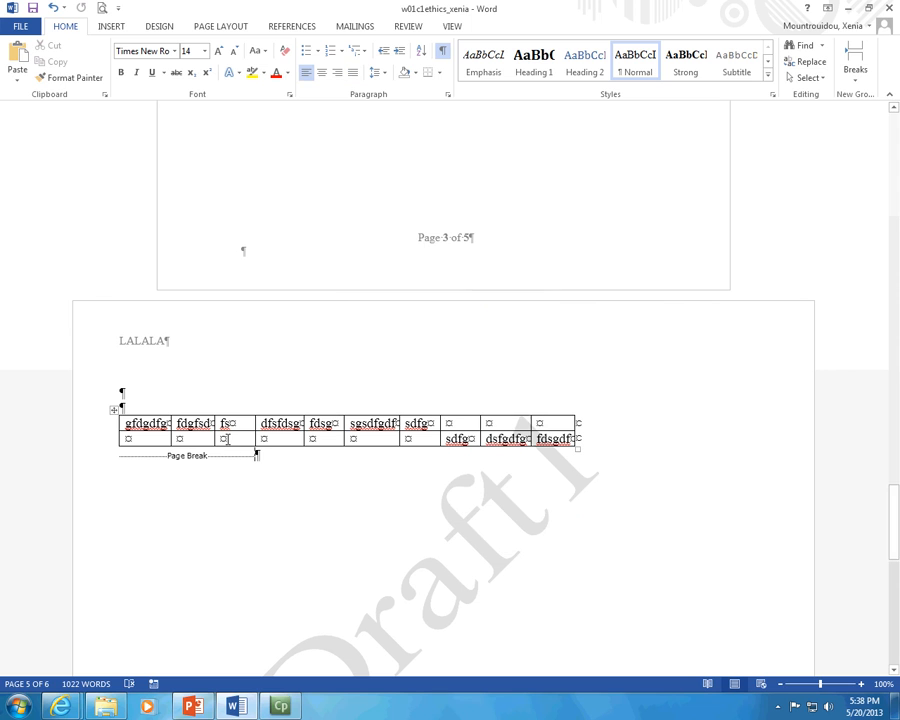
right_click(228, 440)
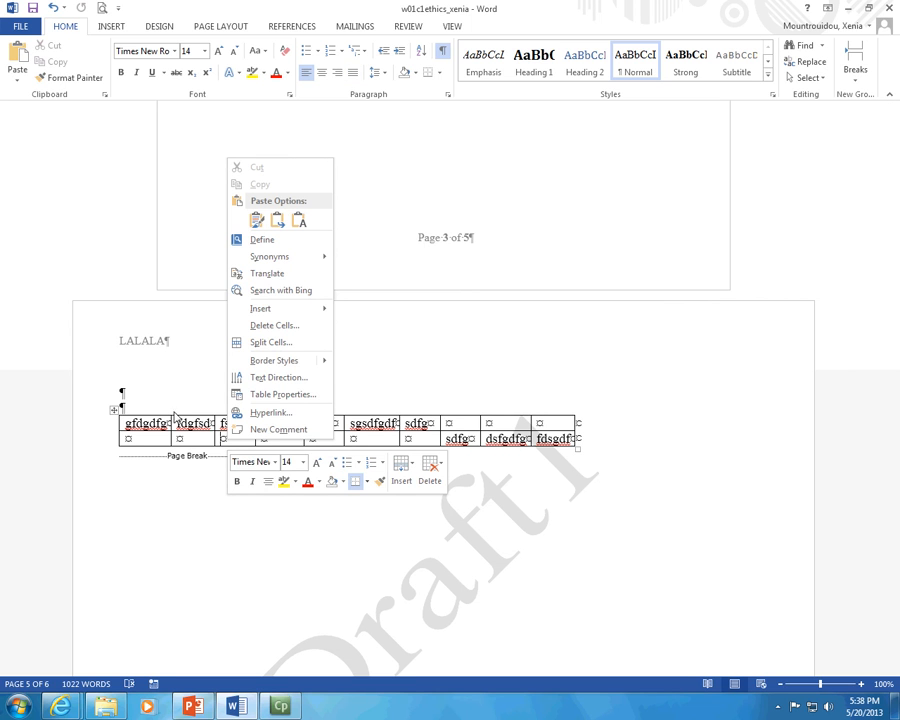
- Open the LALALA page header for editing and view the context commands offered for its text
left_click(133, 367)
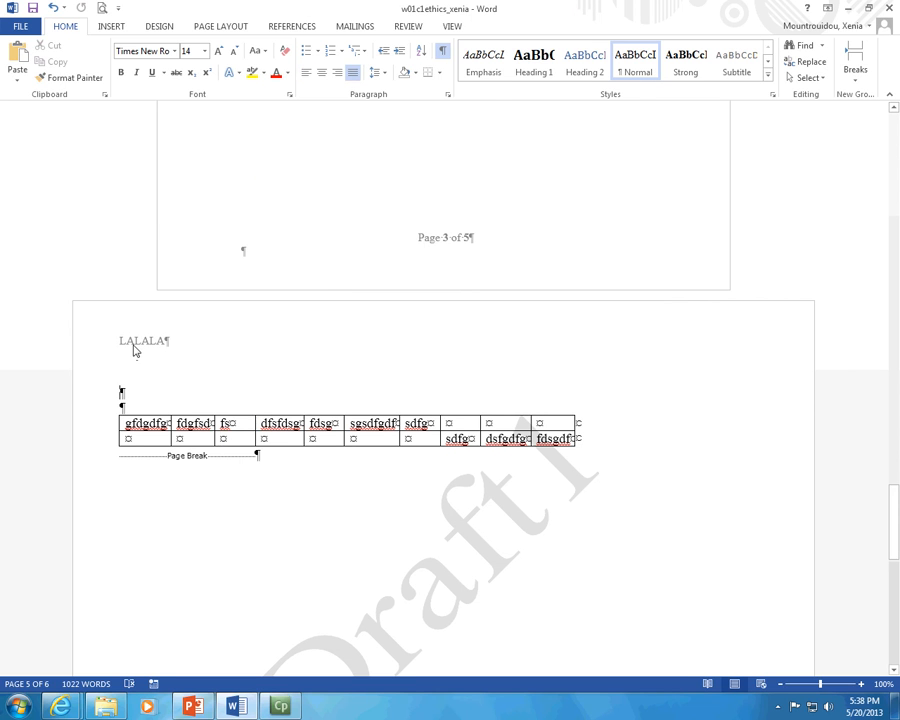
double_click(133, 350)
right_click(143, 348)
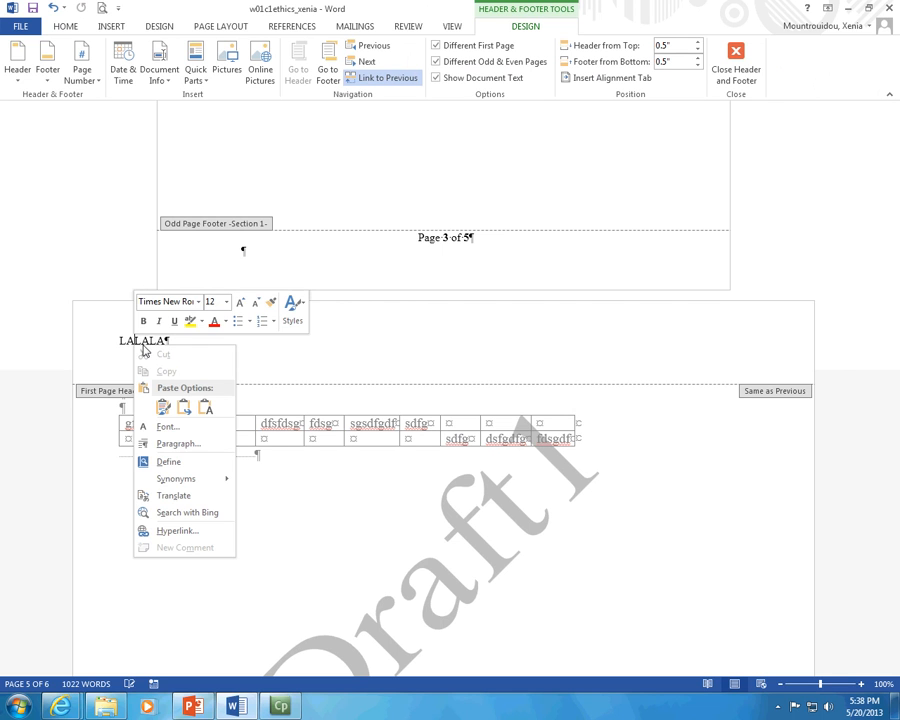
left_click(430, 571)
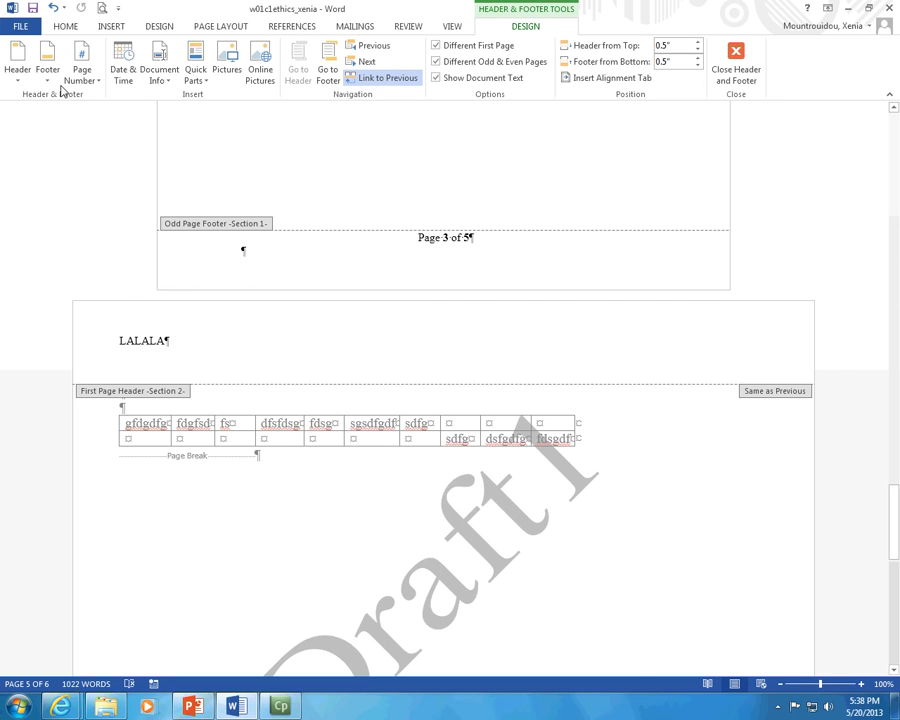
- View the context commands for the Blog Post tab in the ribbon customization options, and cancel the options
left_click(20, 26)
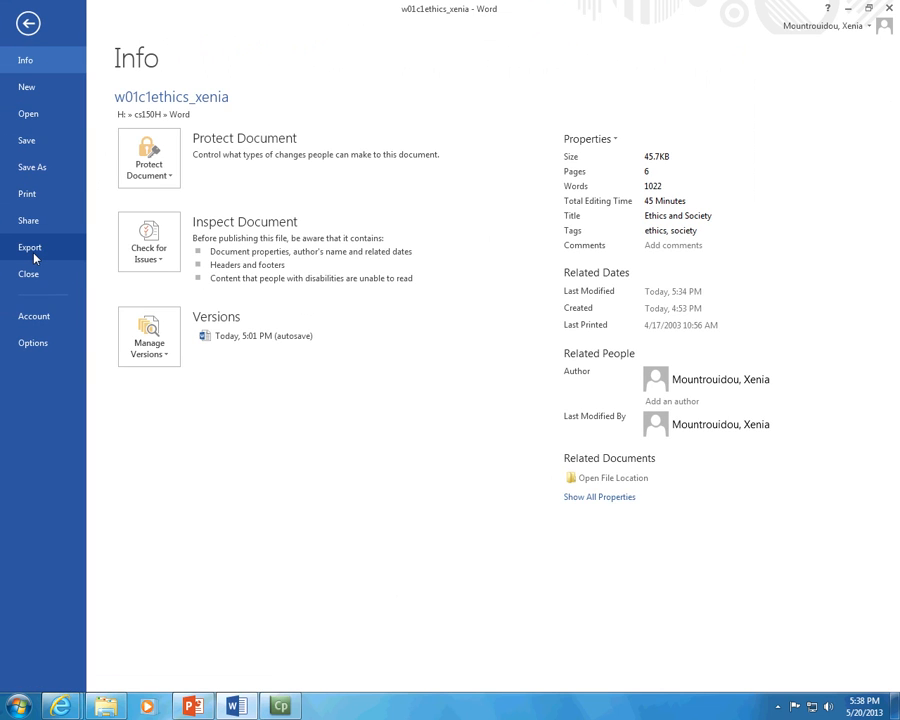
left_click(32, 343)
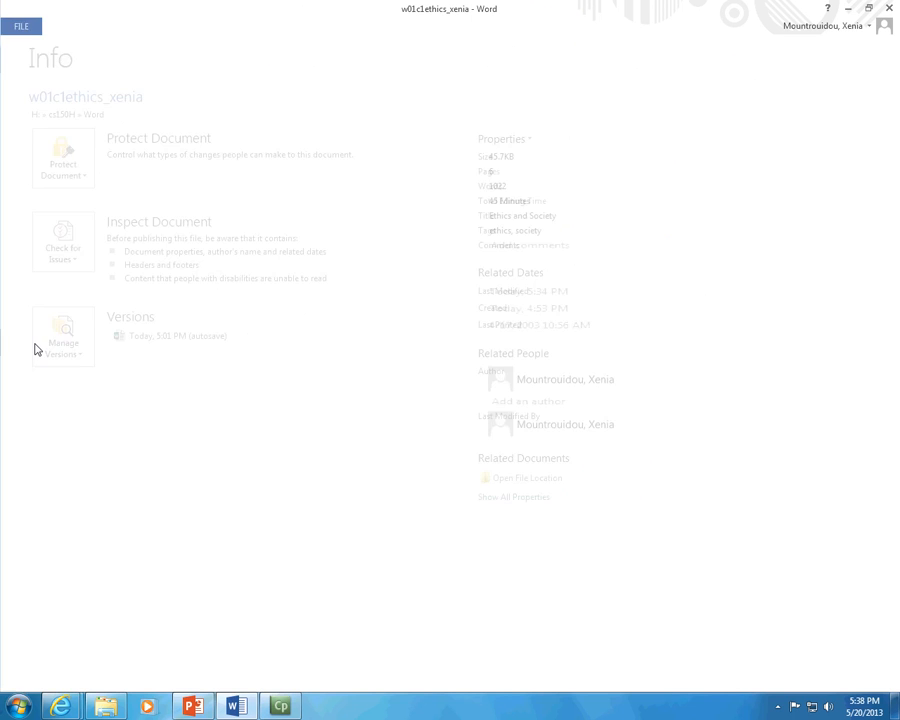
left_click(208, 258)
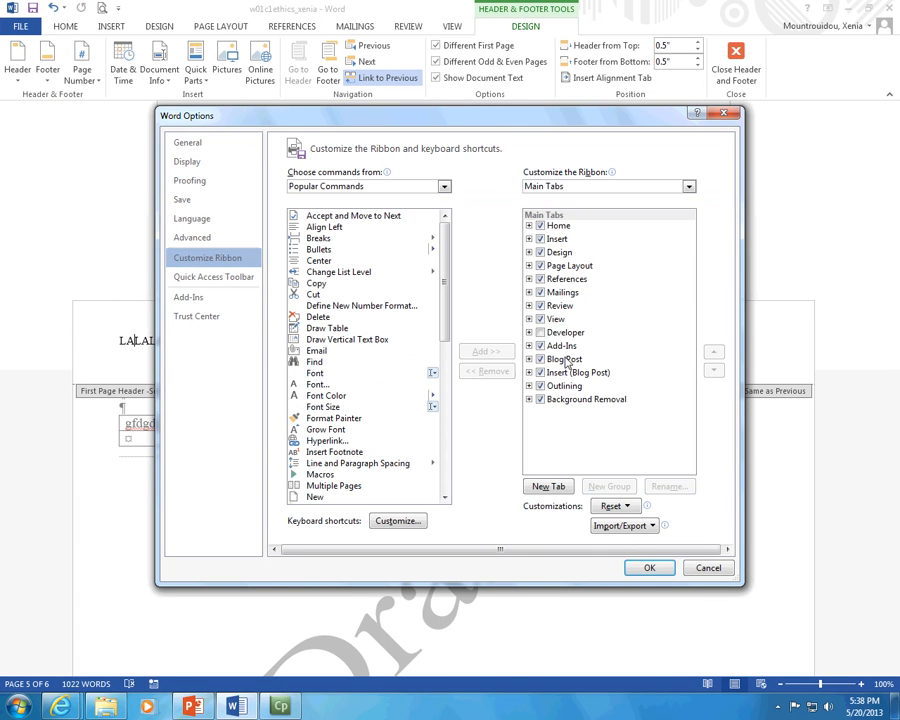
right_click(567, 361)
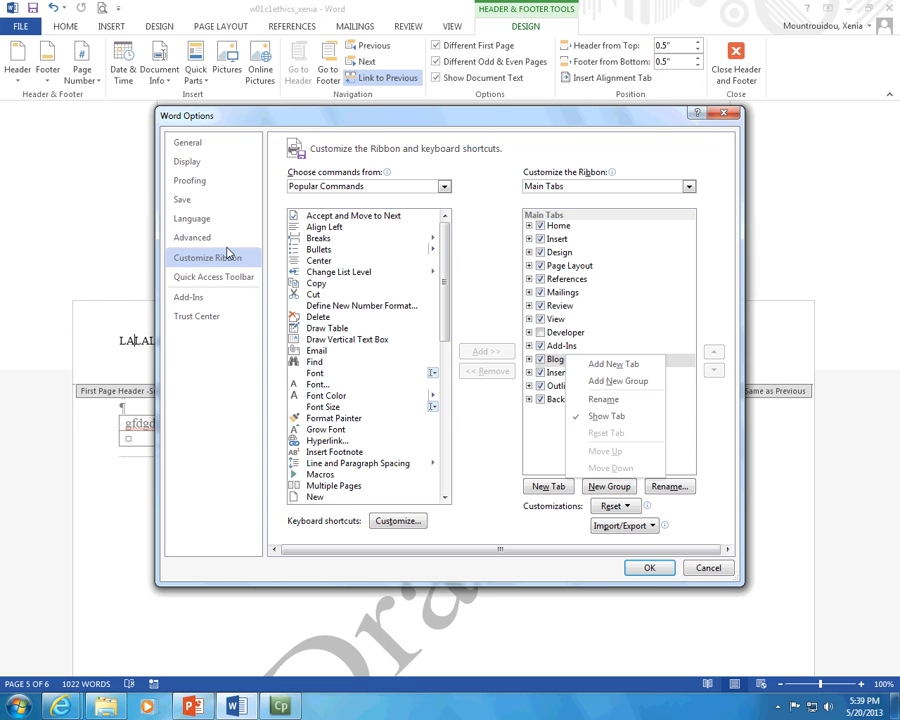
left_click(707, 569)
- Close header and footer editing and return to the document body
left_click(410, 30)
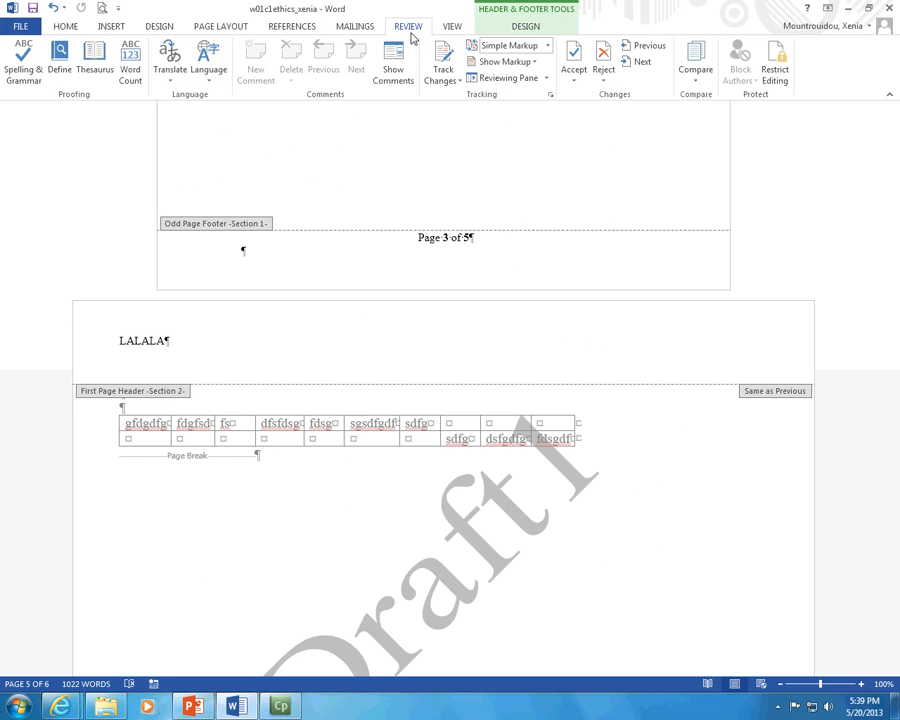
left_click(516, 22)
left_click(735, 75)
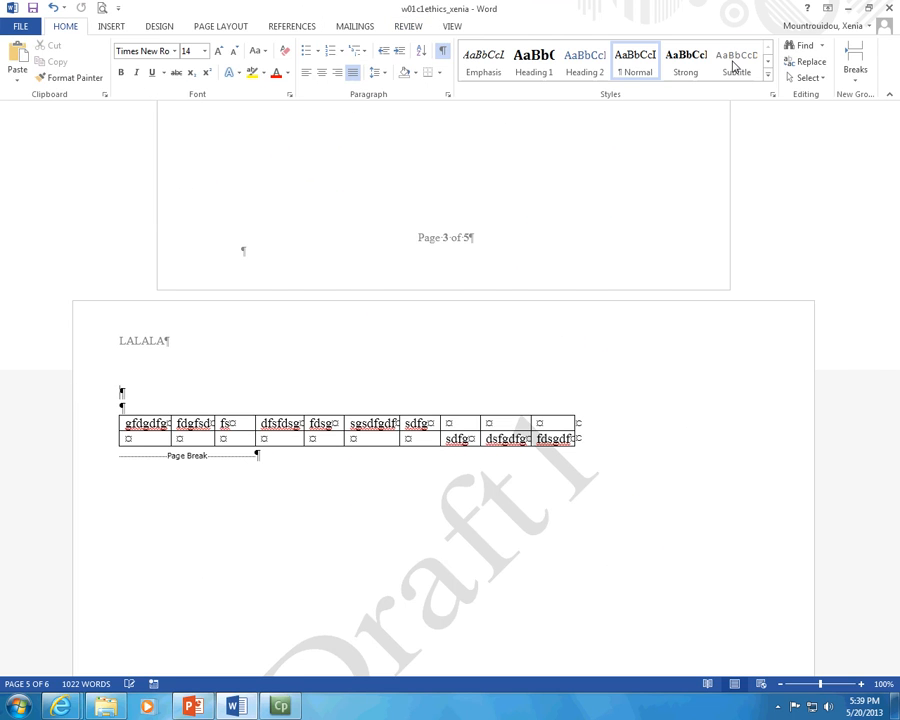
- Start the spelling and grammar check and ignore all occurrences of the flagged nonsense words in the table
left_click(406, 27)
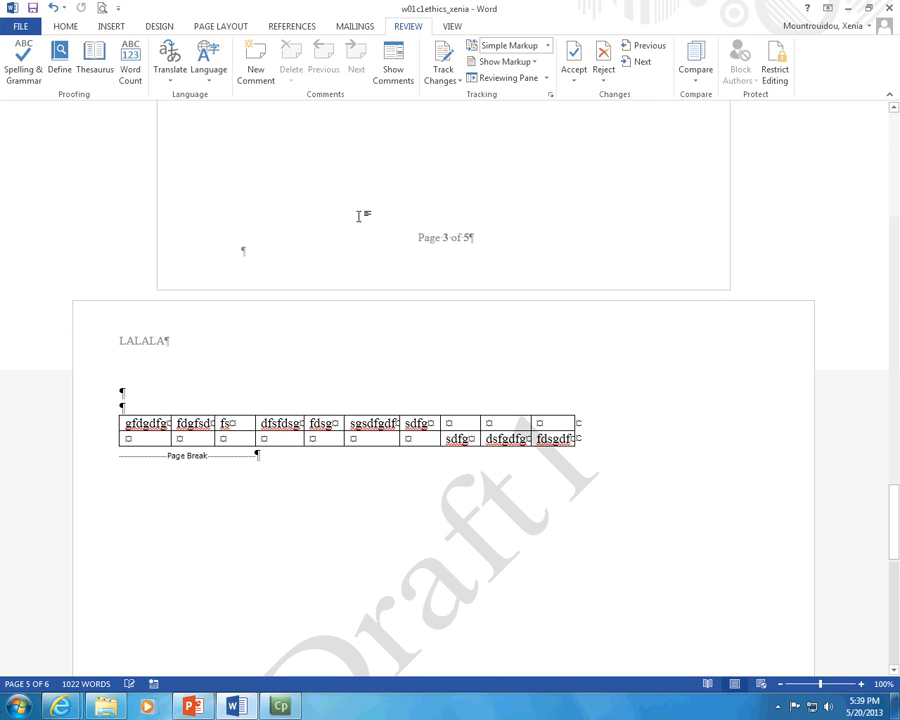
left_click(18, 55)
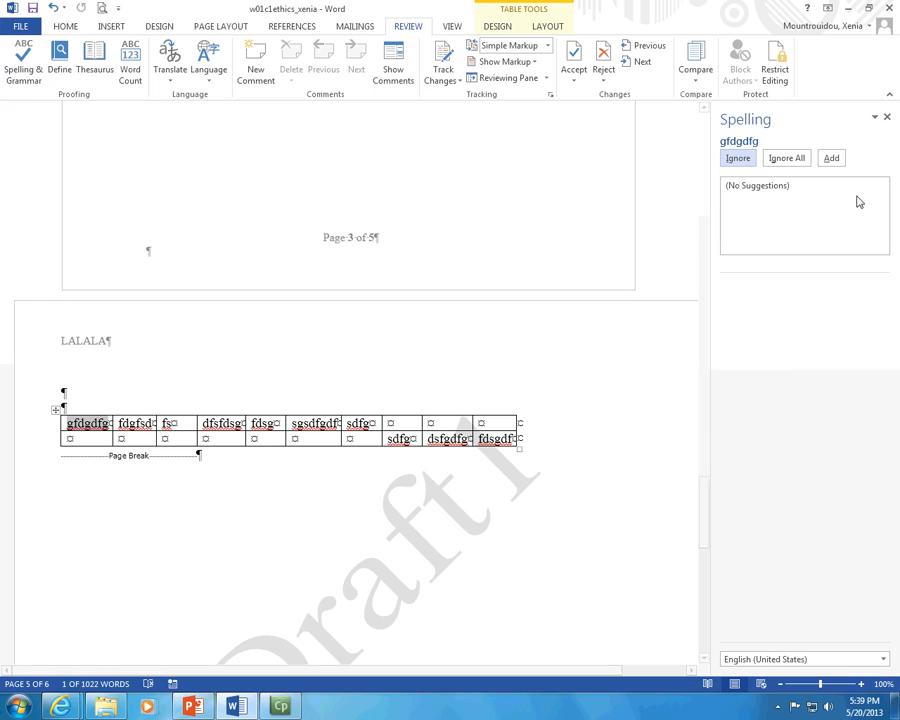
left_click(786, 159)
left_click(786, 159)
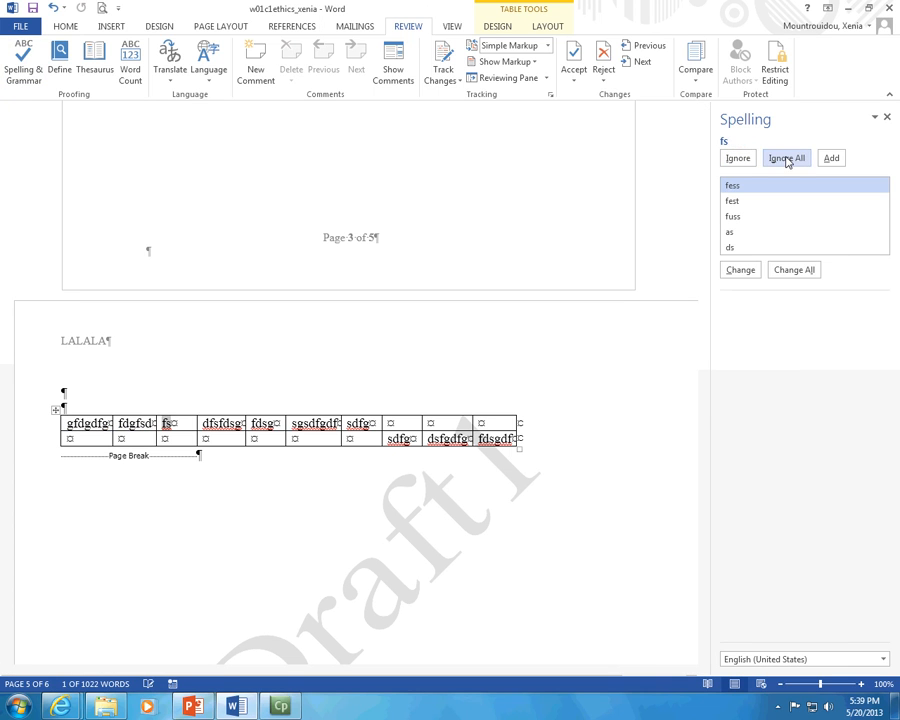
left_click(786, 159)
left_click(786, 159)
left_click(786, 159)
left_click(786, 159)
left_click(786, 158)
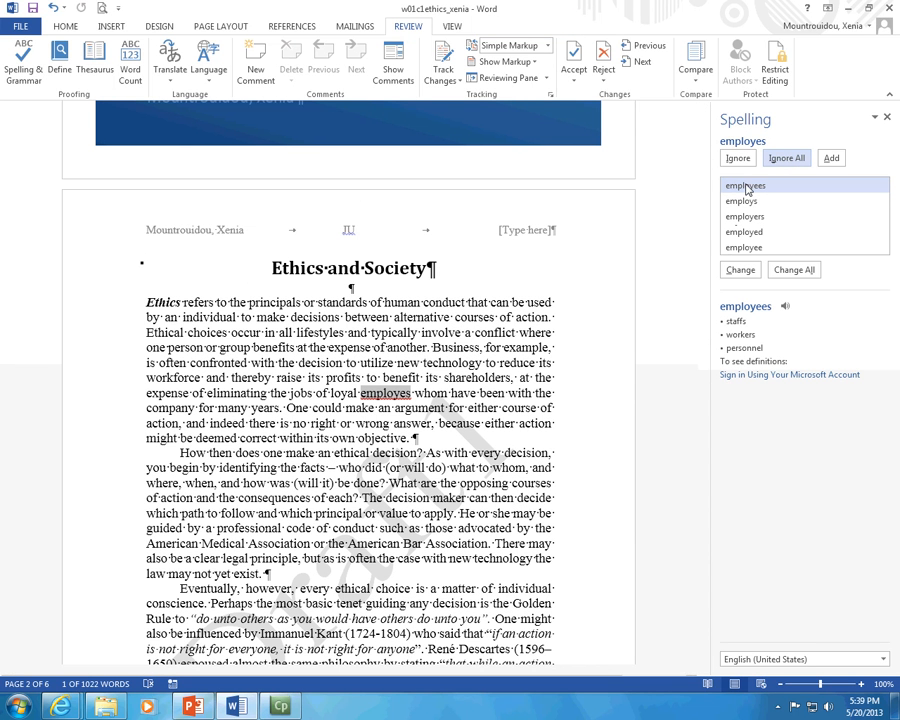
- Replace all "employes" with "employees", accept the suggestions "principles" and "homework", and close the header pane and grammar check
left_click(790, 272)
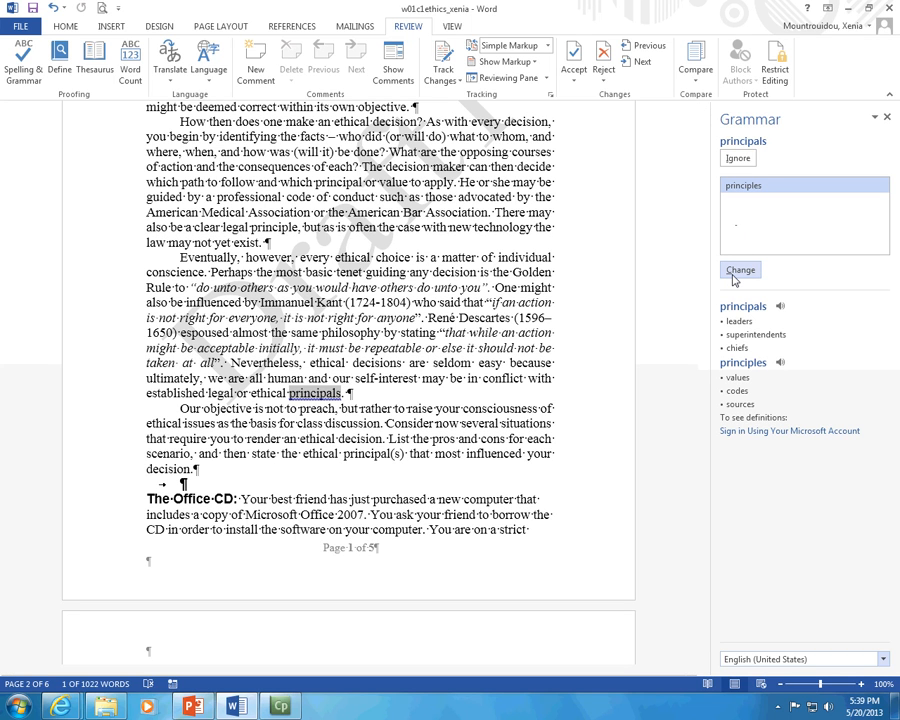
left_click(733, 277)
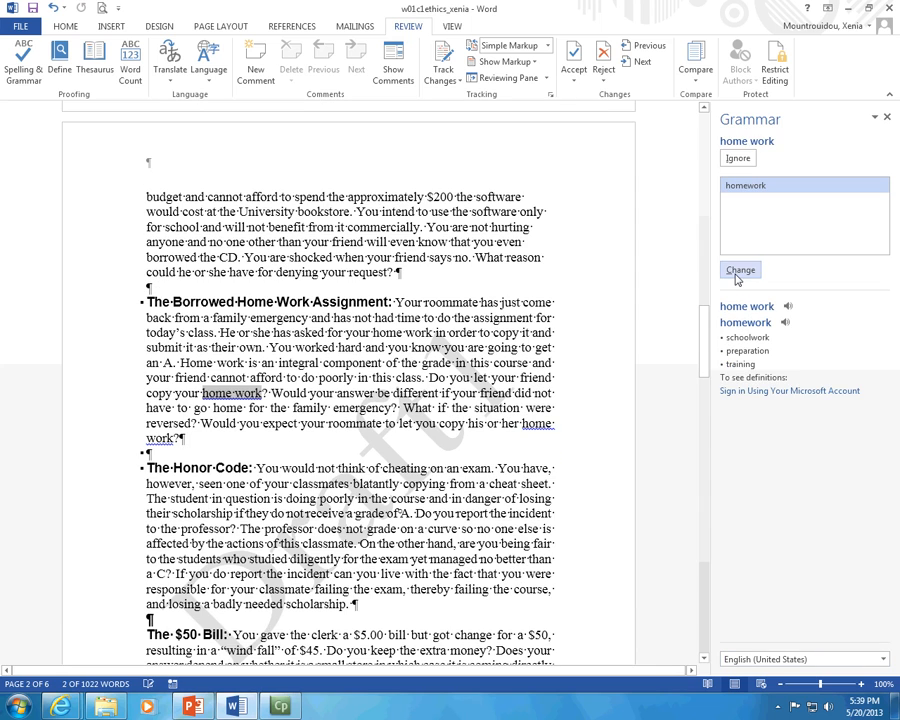
left_click(738, 272)
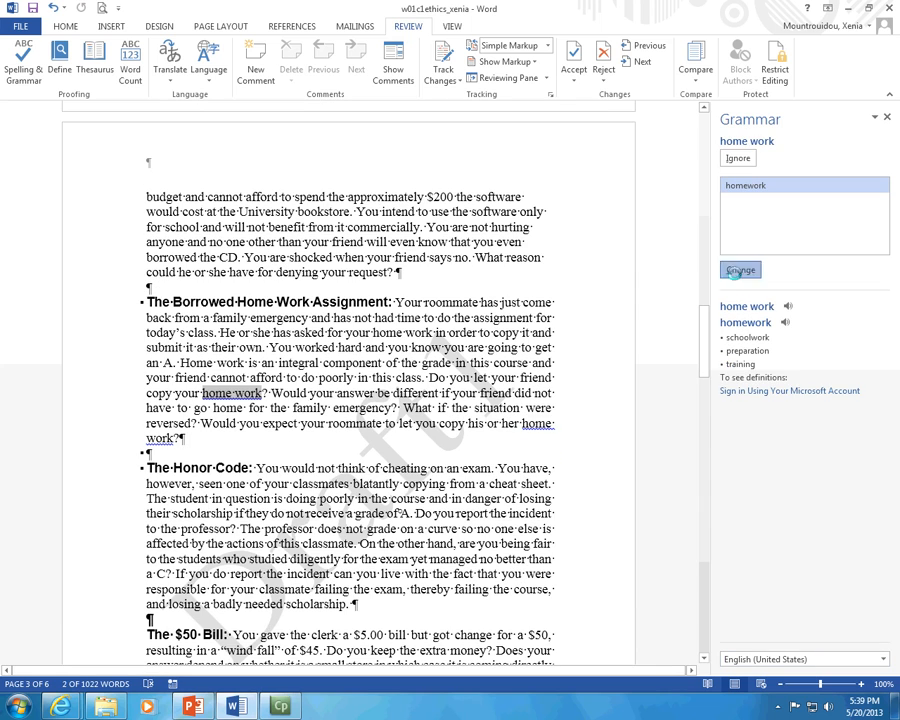
left_click(738, 272)
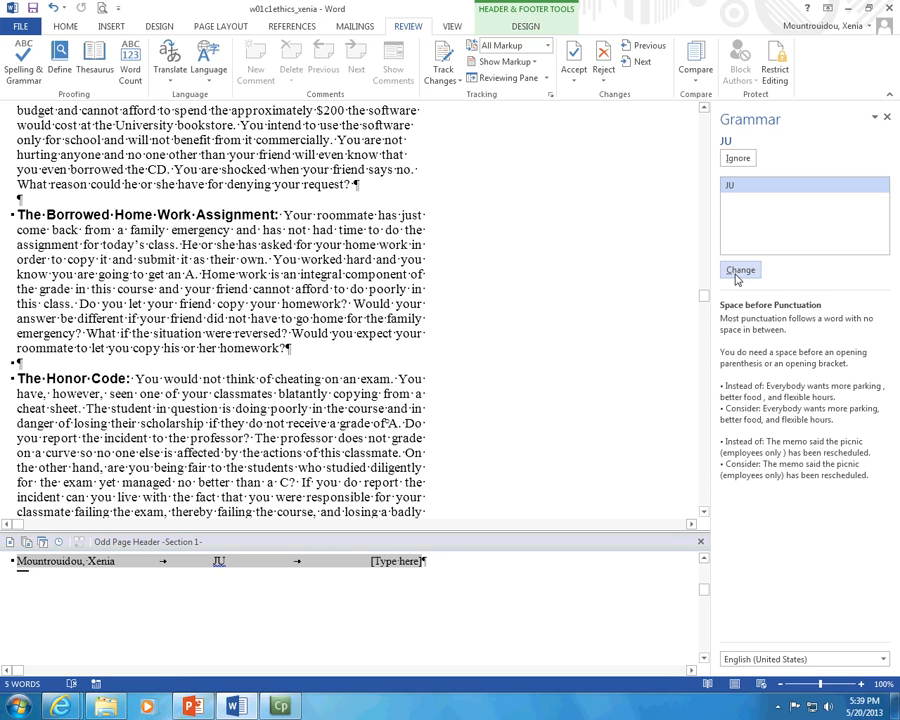
left_click(701, 542)
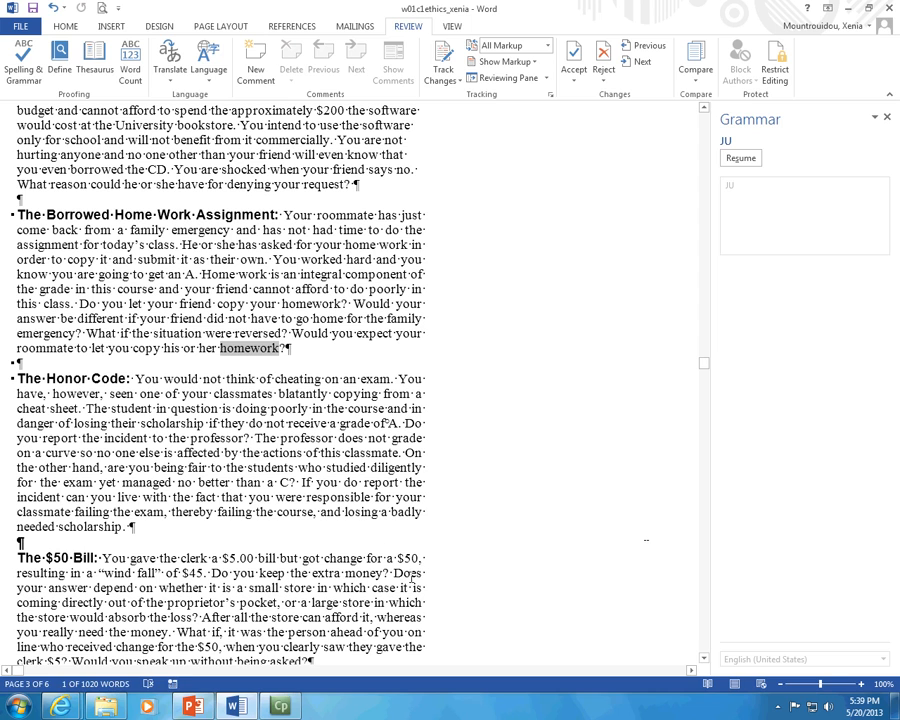
left_click(886, 117)
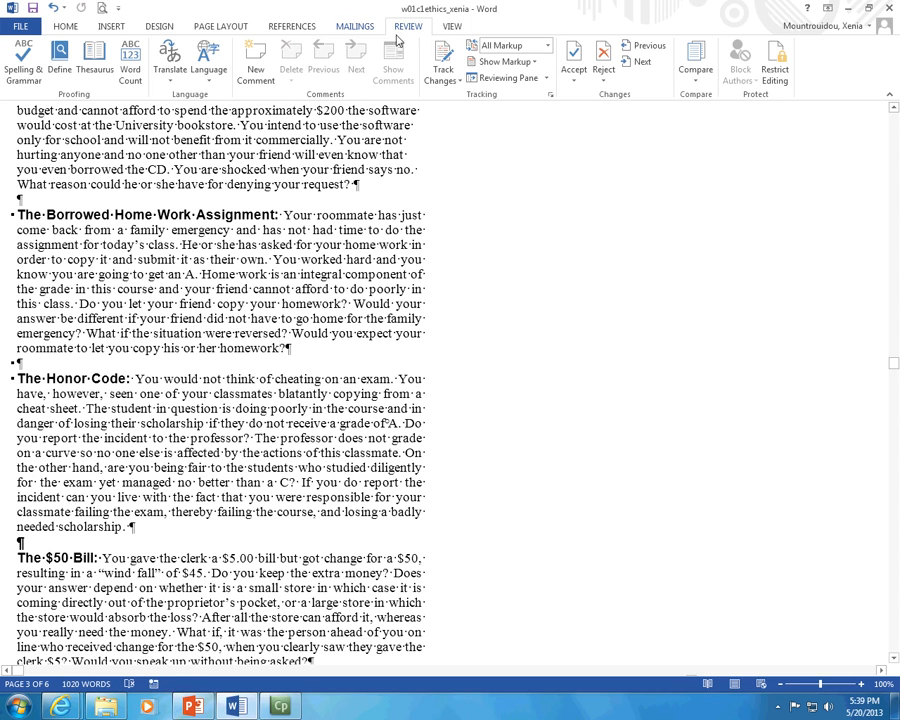
- View the document in Outline, Web Layout and Read Mode, and return to Print Layout
left_click(452, 26)
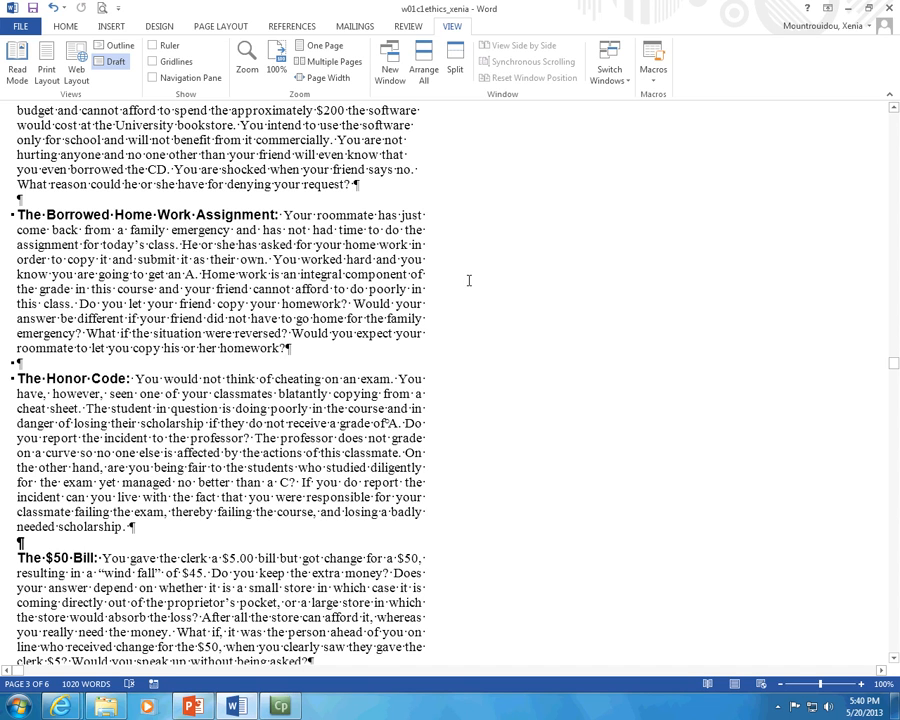
left_click(120, 46)
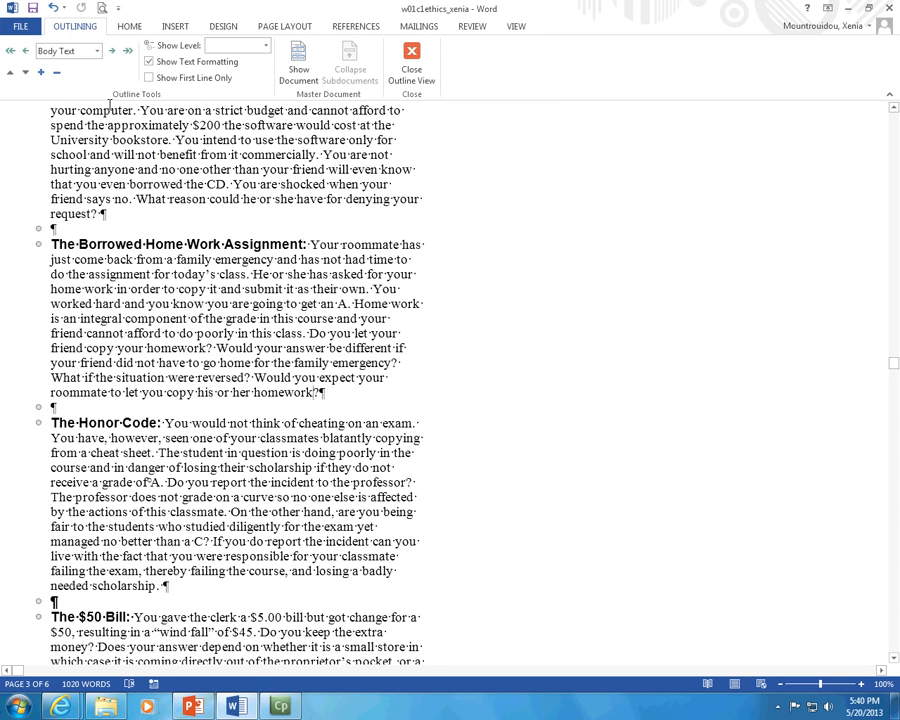
left_click(411, 58)
left_click(452, 26)
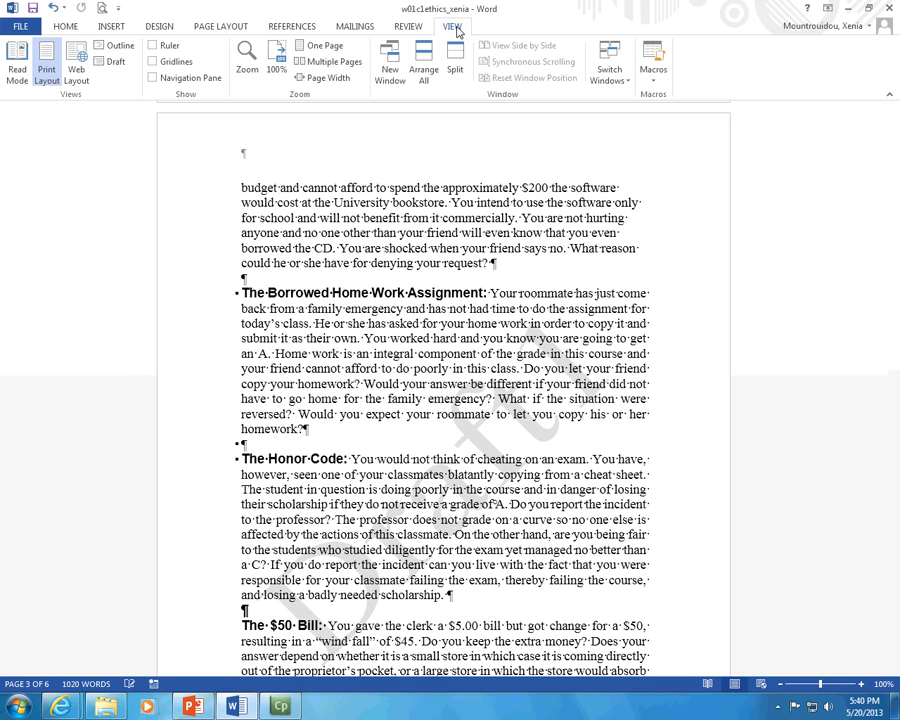
left_click(75, 68)
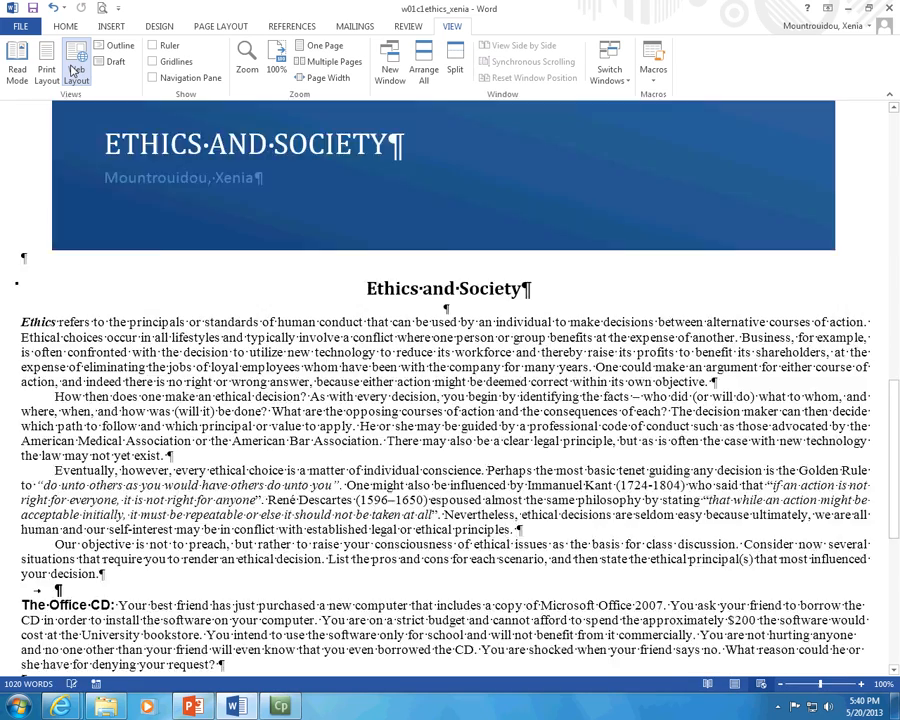
left_click(15, 68)
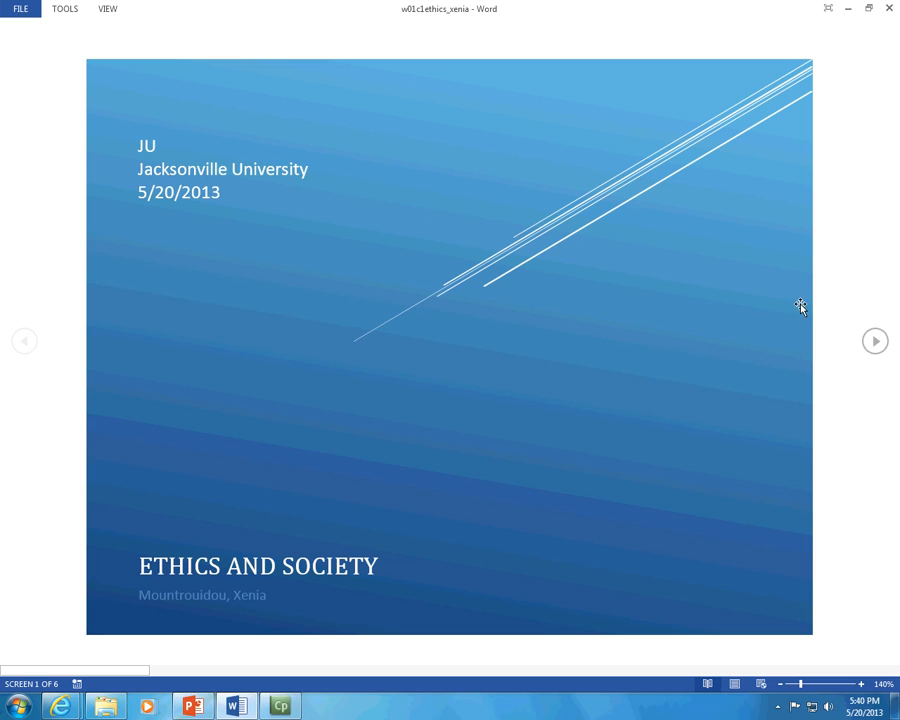
key("Escape")
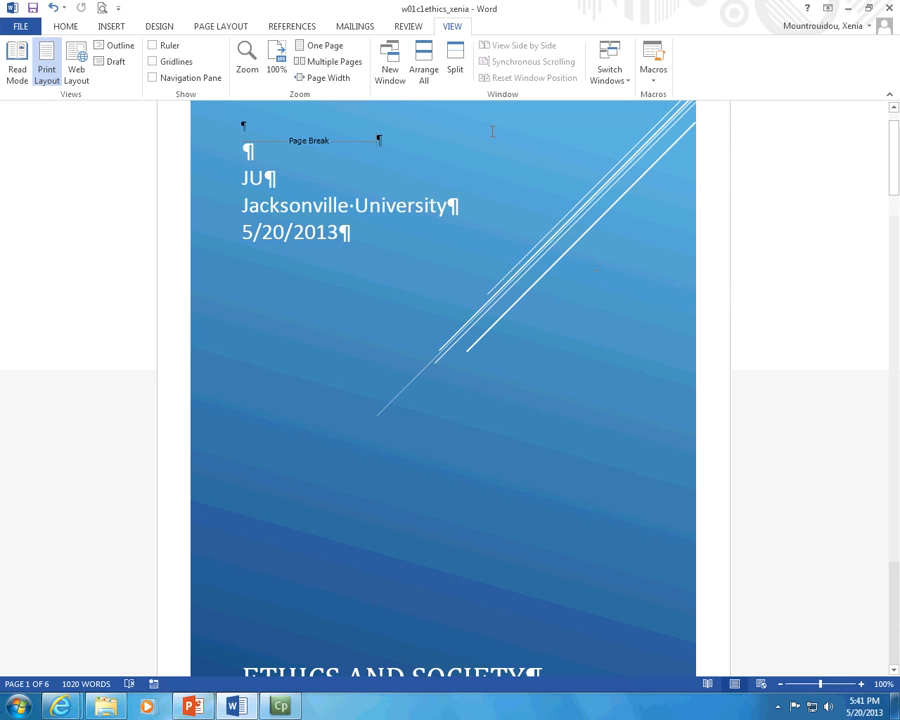
- Check the word count of the whole document and of the first paragraph under the Ethics and Society title
left_click(407, 28)
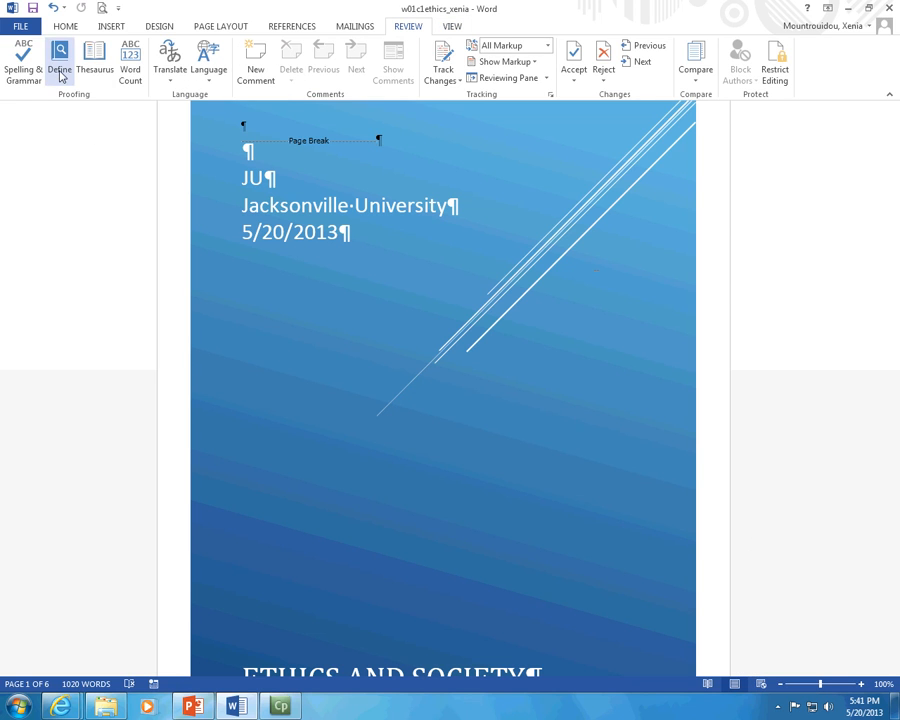
left_click(130, 66)
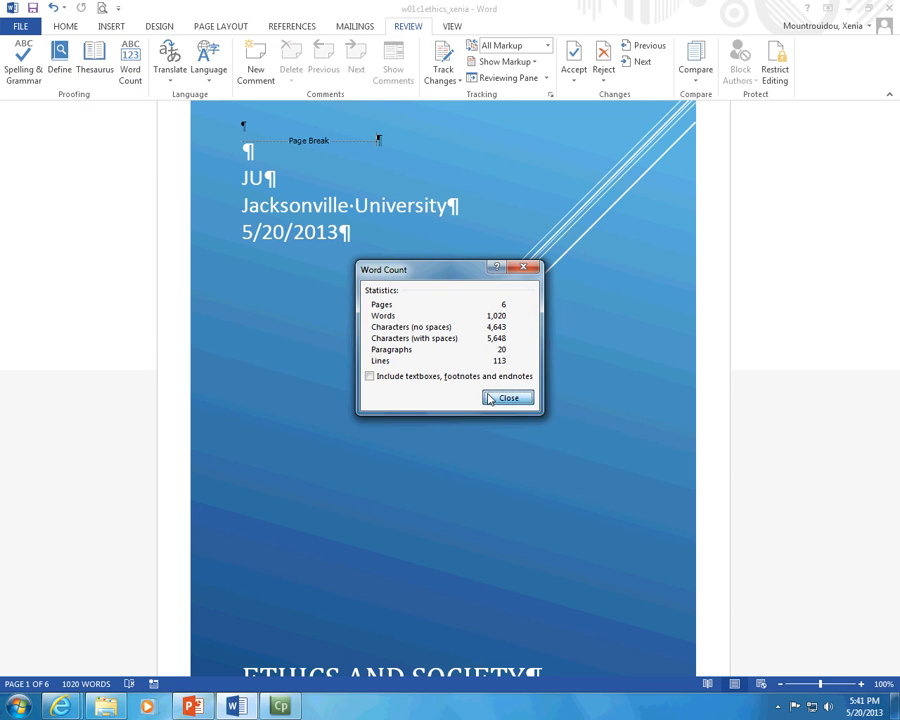
left_click(488, 399)
scroll(488, 394, "down", 10)
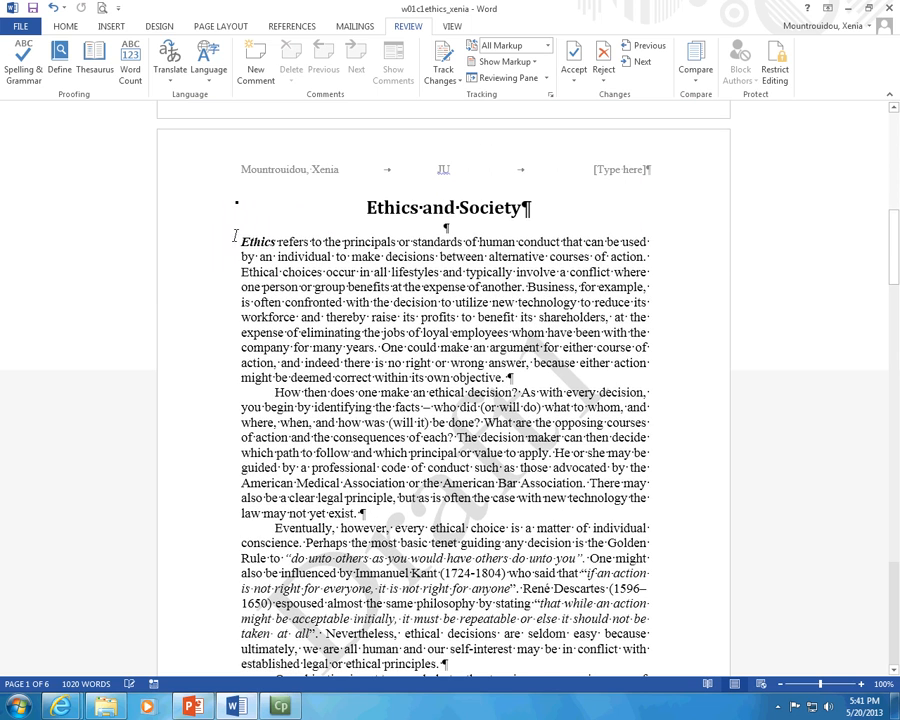
left_click_drag(241, 245, 507, 375)
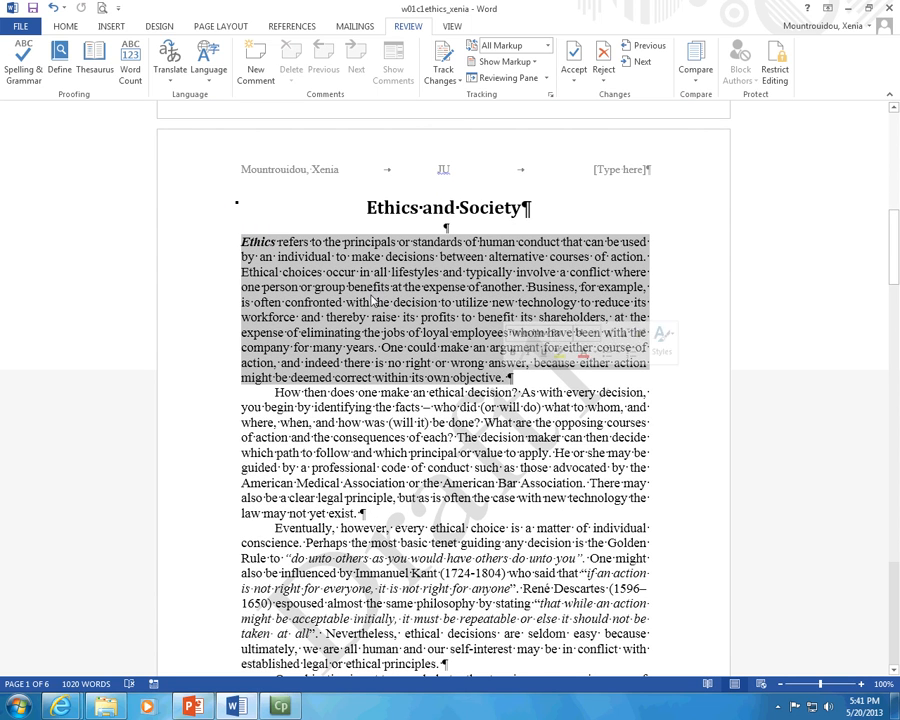
left_click(132, 68)
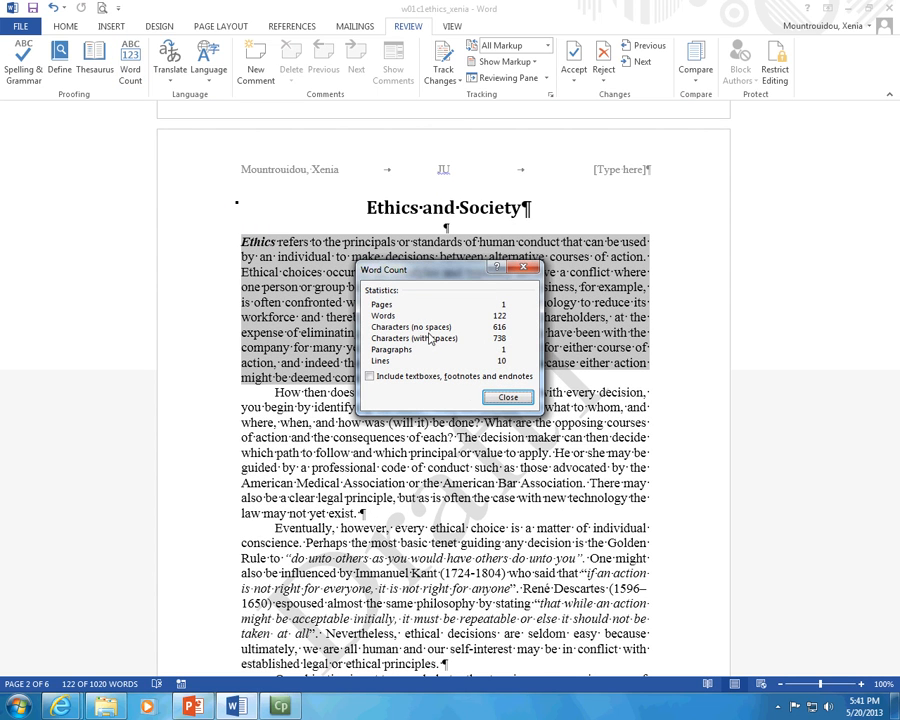
left_click(508, 398)
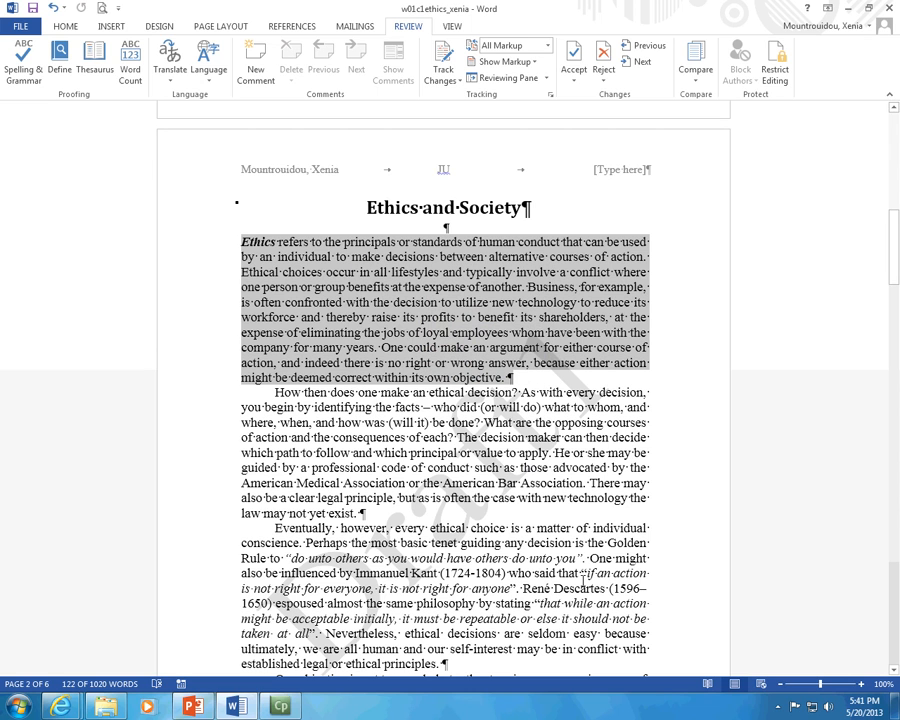
- Zoom the document out to 20% to show all its pages, and zoom back in to 70%
left_click(781, 684)
left_click(781, 684)
left_click(781, 684)
left_click(781, 684)
left_click(781, 684)
left_click(781, 684)
left_click(781, 684)
left_click(781, 684)
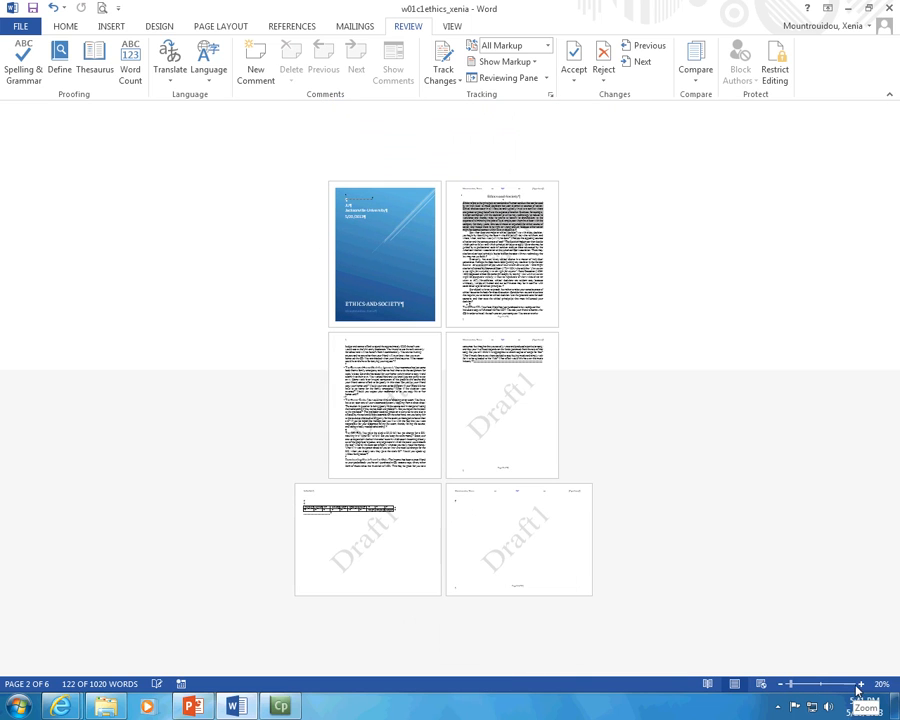
left_click(858, 685)
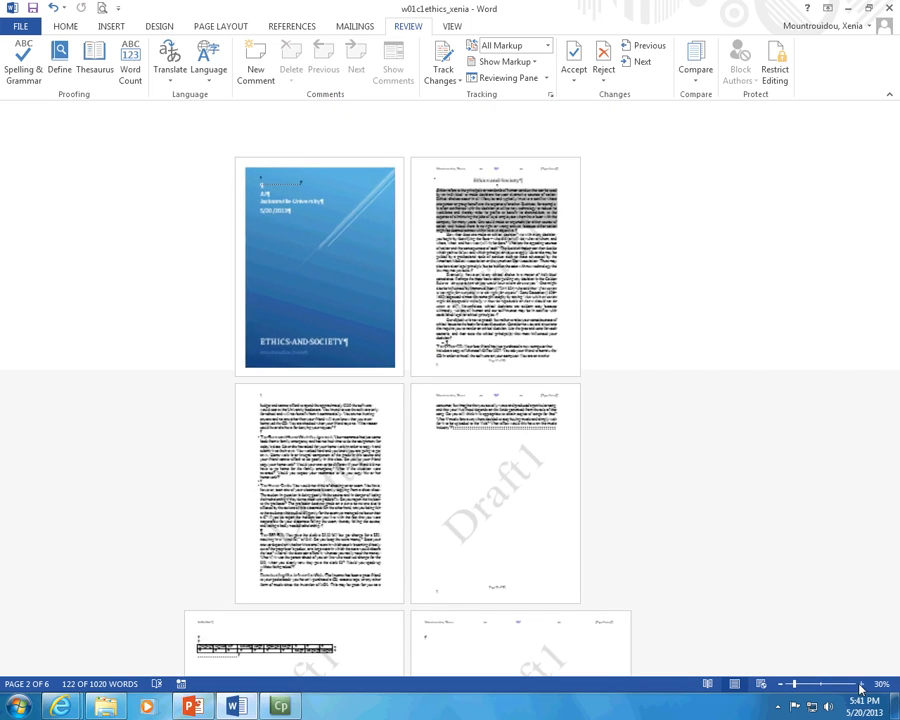
left_click(858, 685)
left_click(858, 685)
left_click(860, 685)
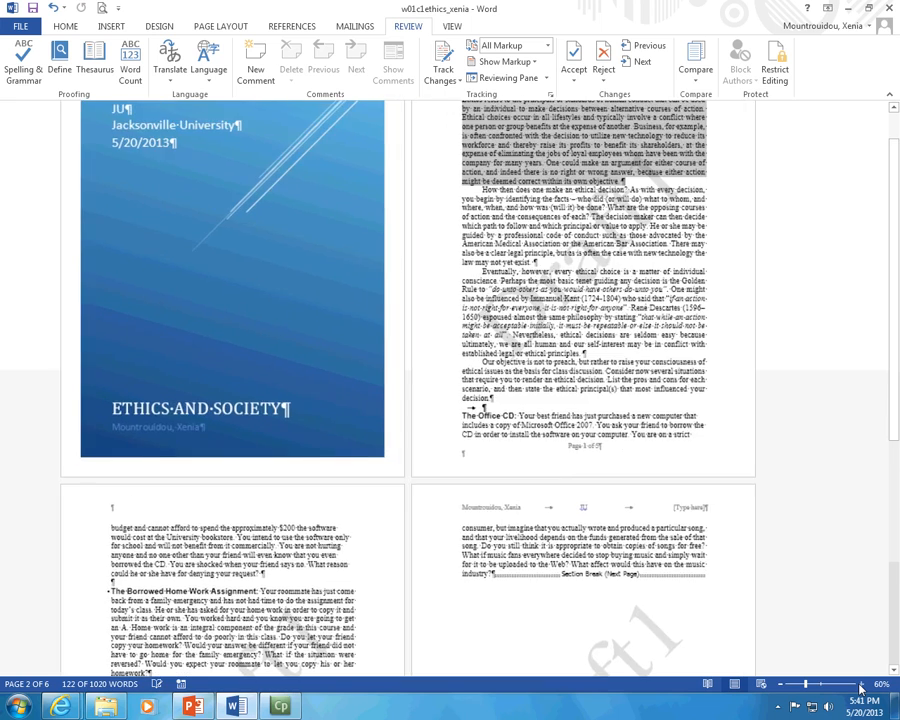
left_click(860, 685)
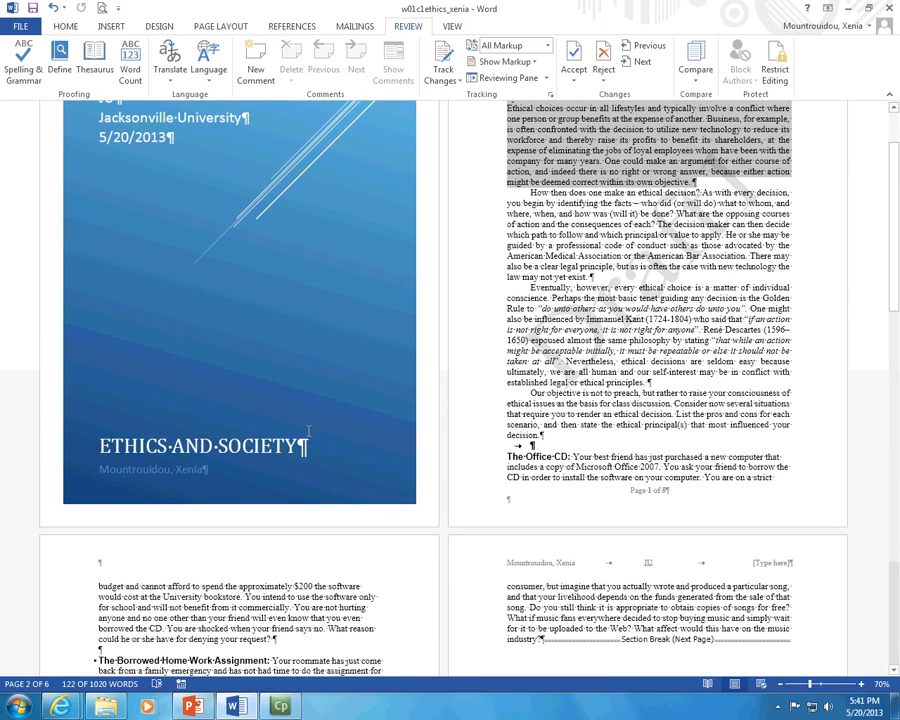
- Zoom the document in to 100%
left_click(857, 684)
left_click(859, 685)
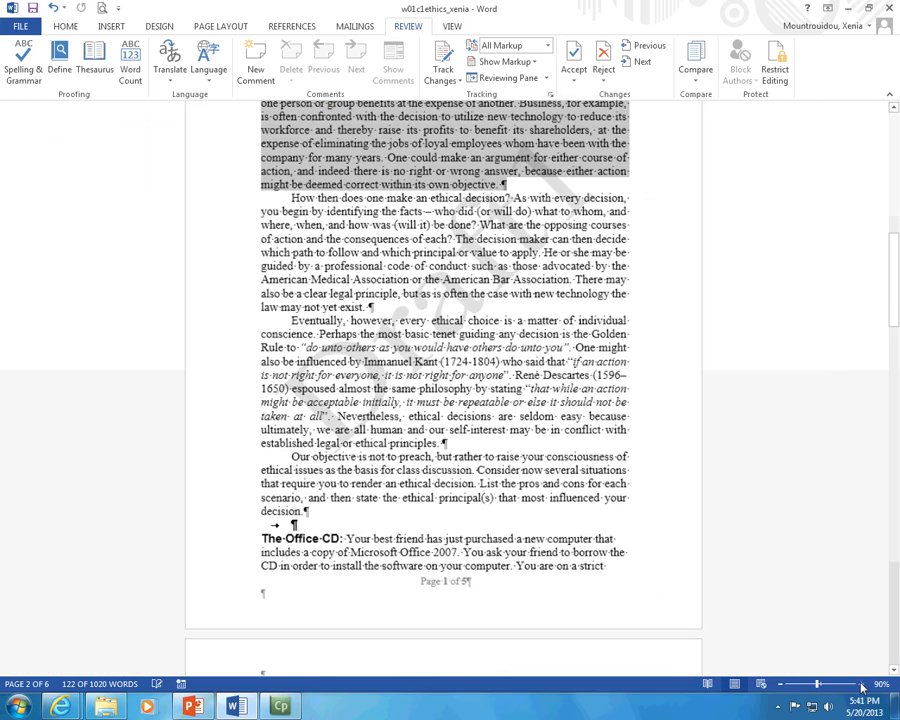
left_click(861, 685)
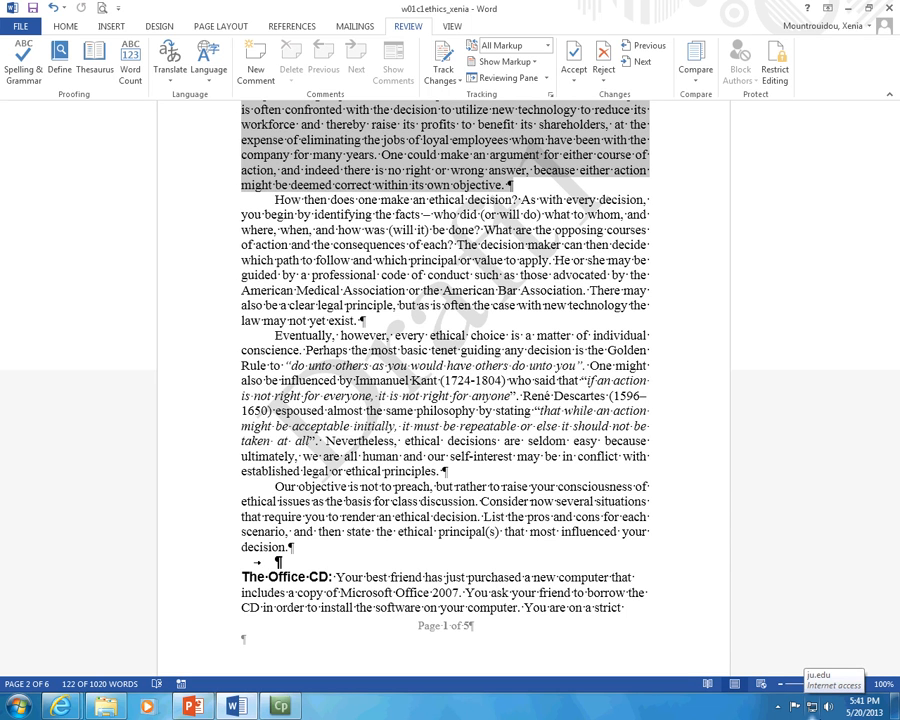
- Save a PDF copy of the document in the cs150H folder under the same file name, look through the published PDF and close it
left_click(20, 26)
left_click(52, 172)
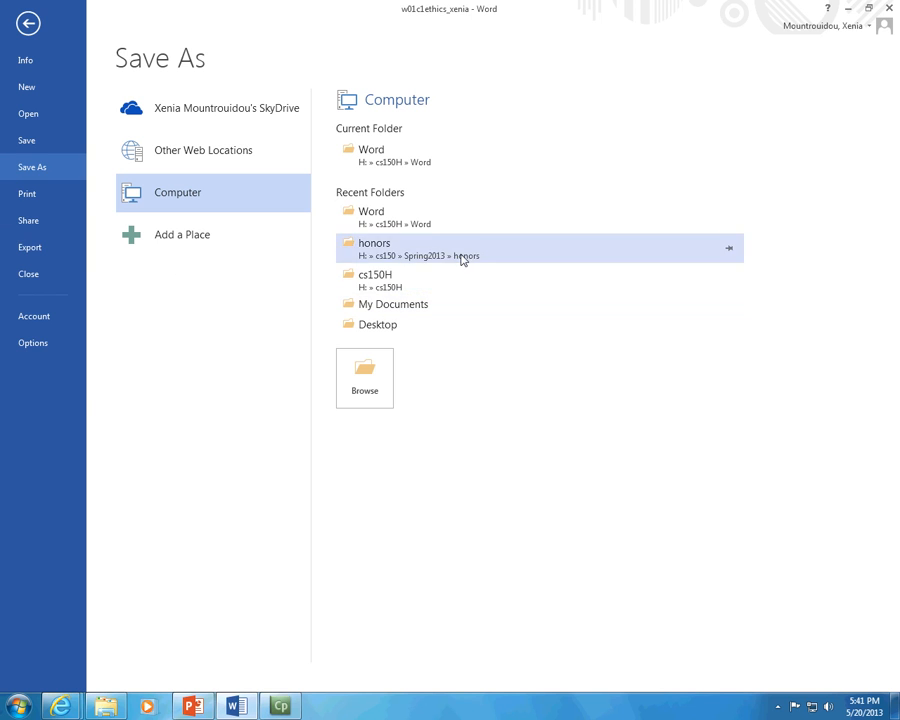
left_click(356, 285)
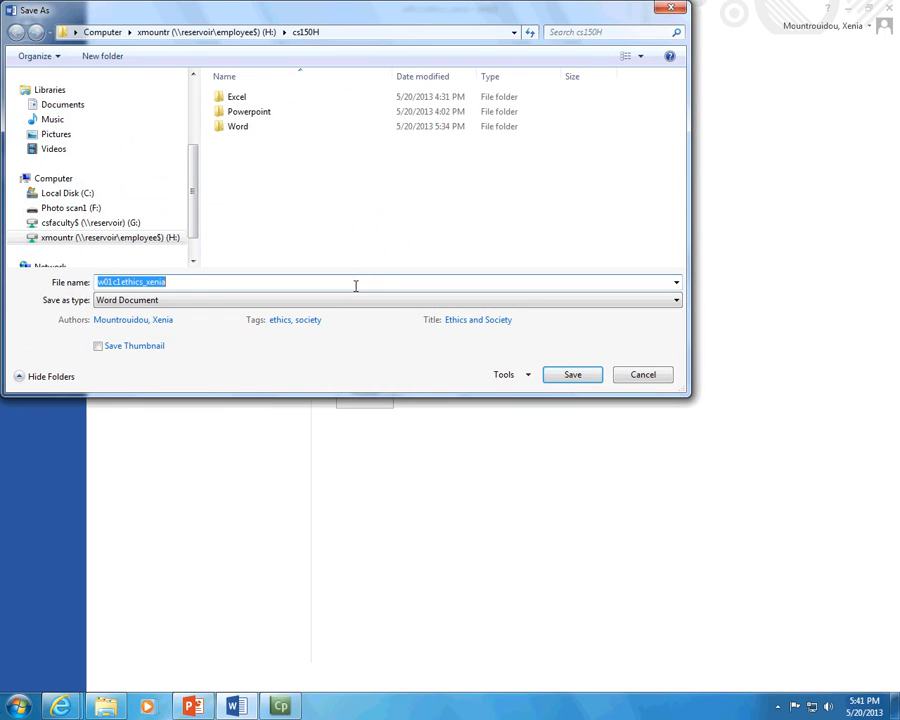
left_click(191, 299)
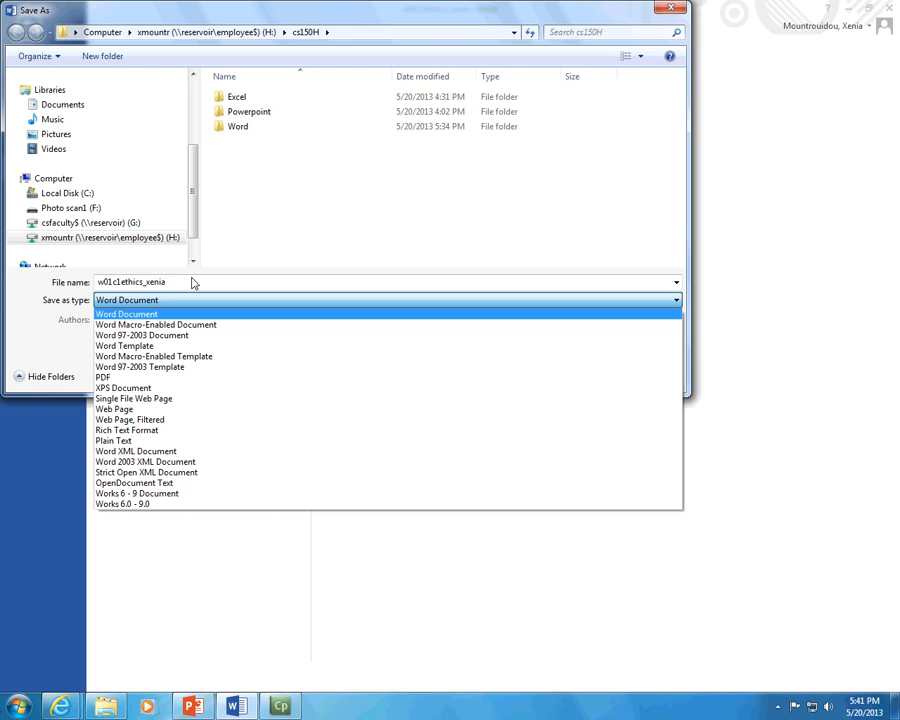
left_click(190, 378)
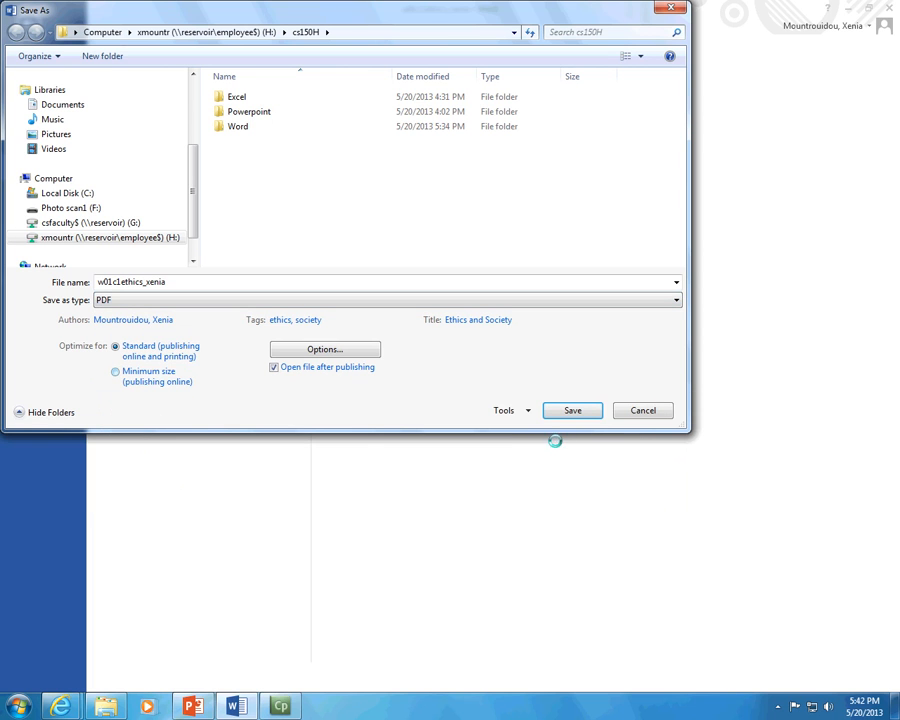
left_click(575, 412)
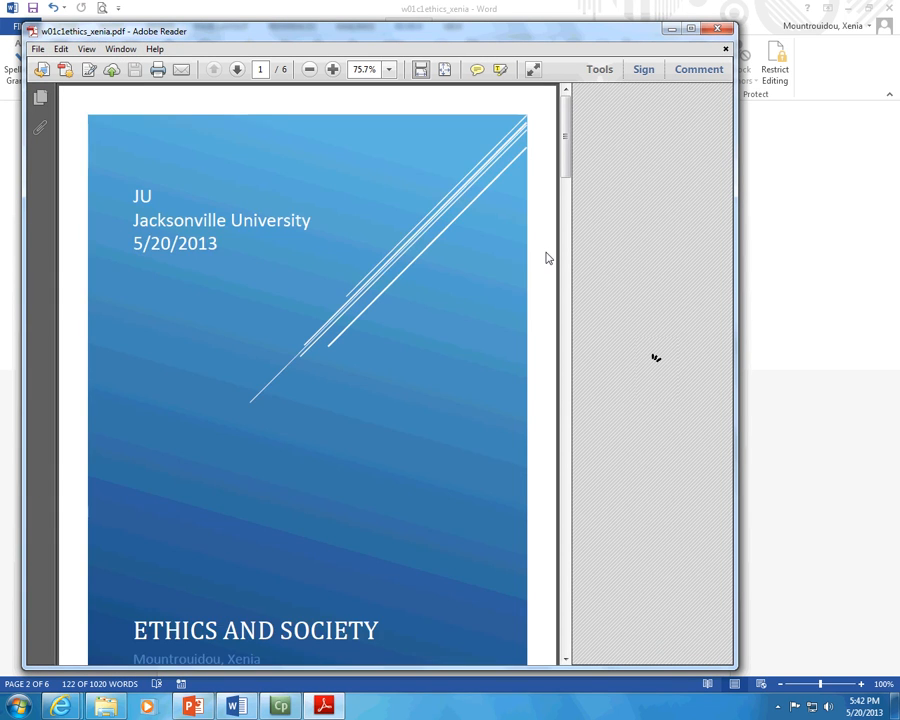
scroll(536, 256, "down", 5)
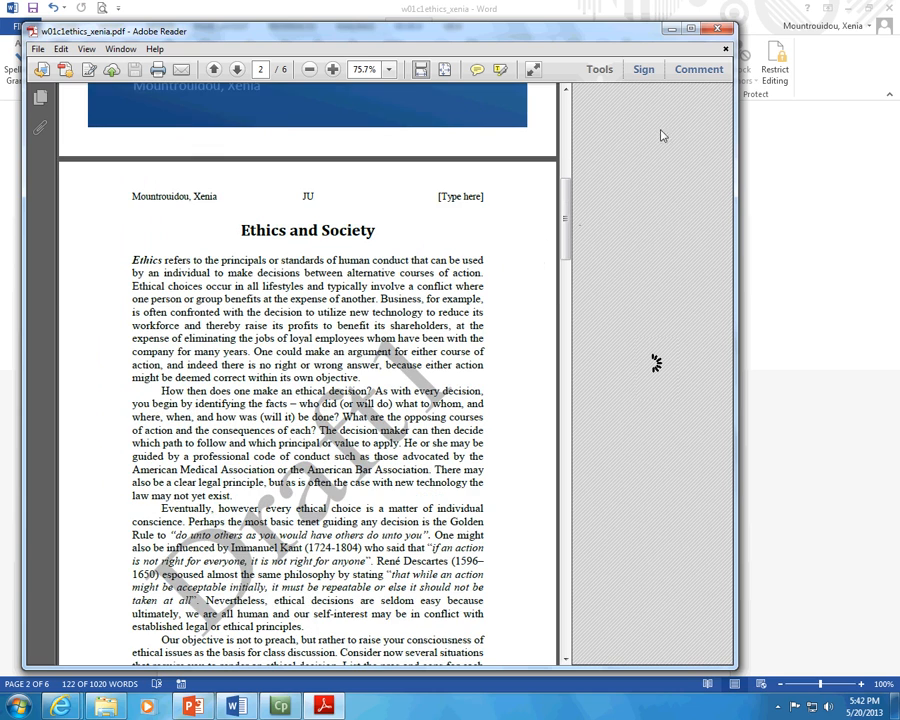
left_click(720, 28)
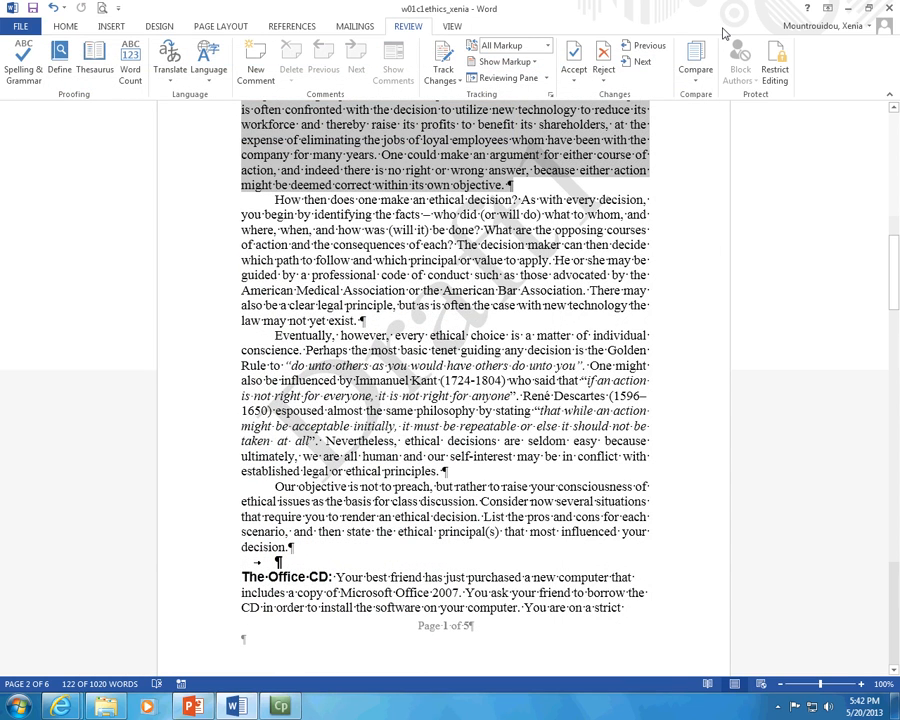
- Open the document's Info page with its protection, inspection and version options
left_click(11, 8)
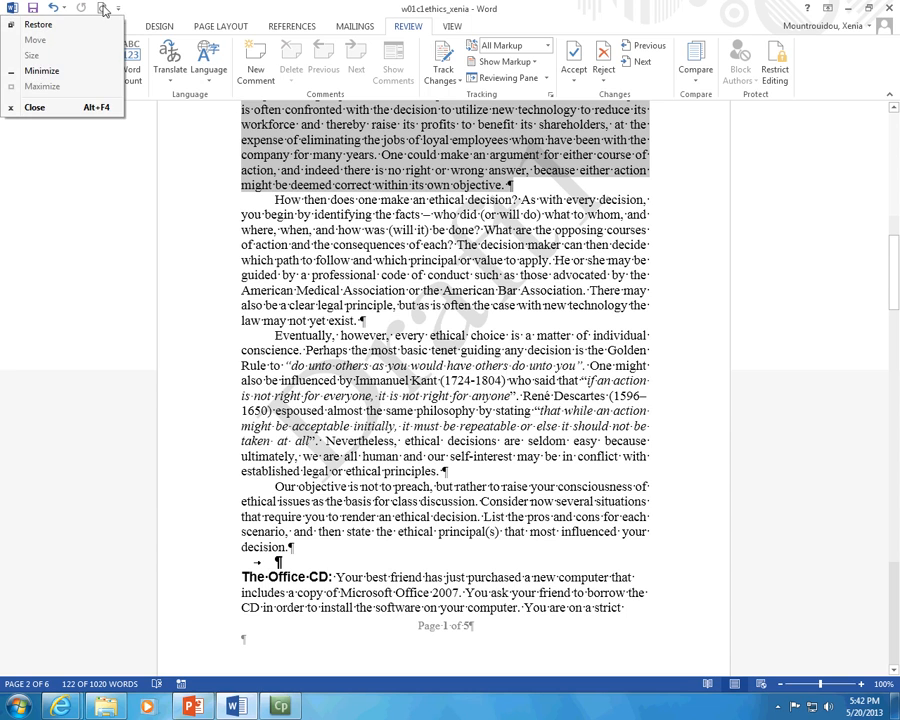
left_click(202, 11)
left_click(12, 27)
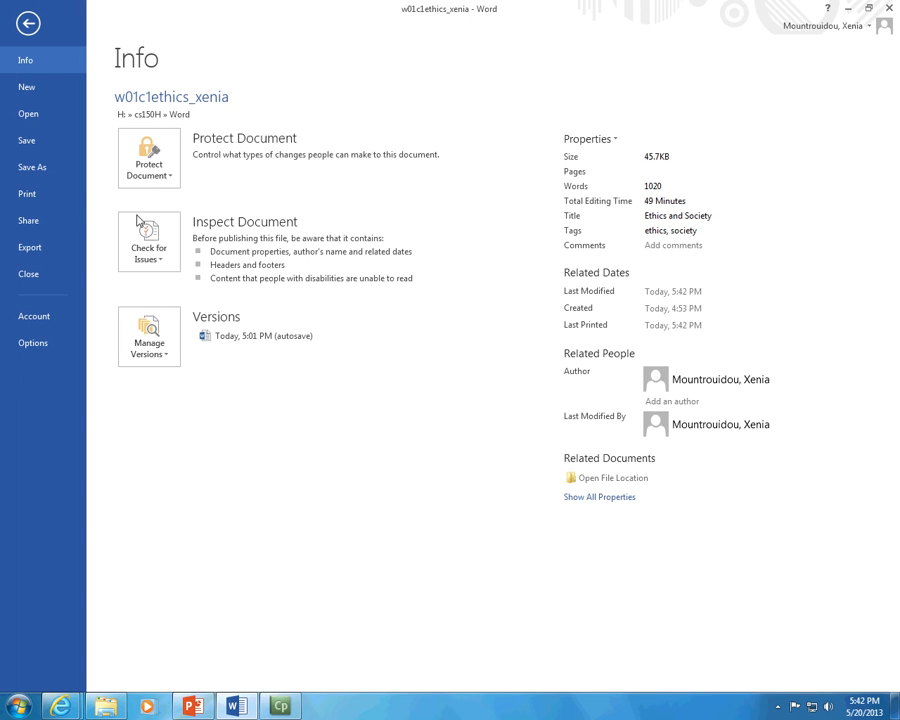